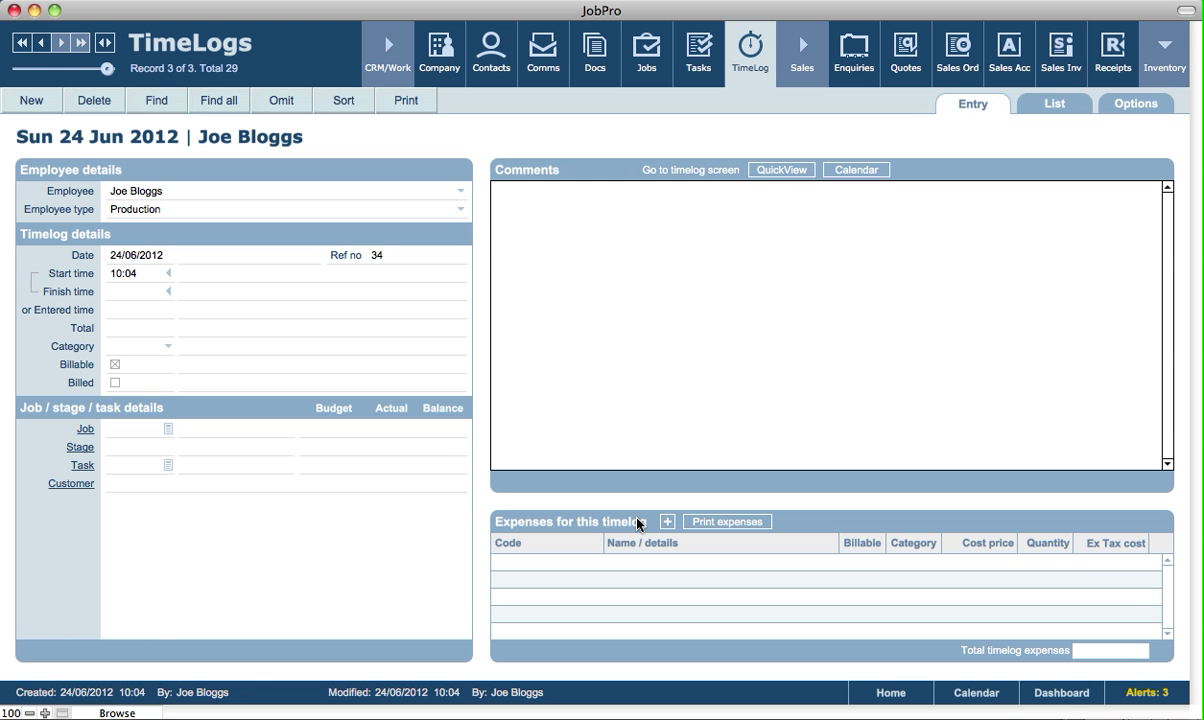
# Step: Show the new timelog in QuickView and examine its comments and billable fields
pyautogui.click(758, 138)
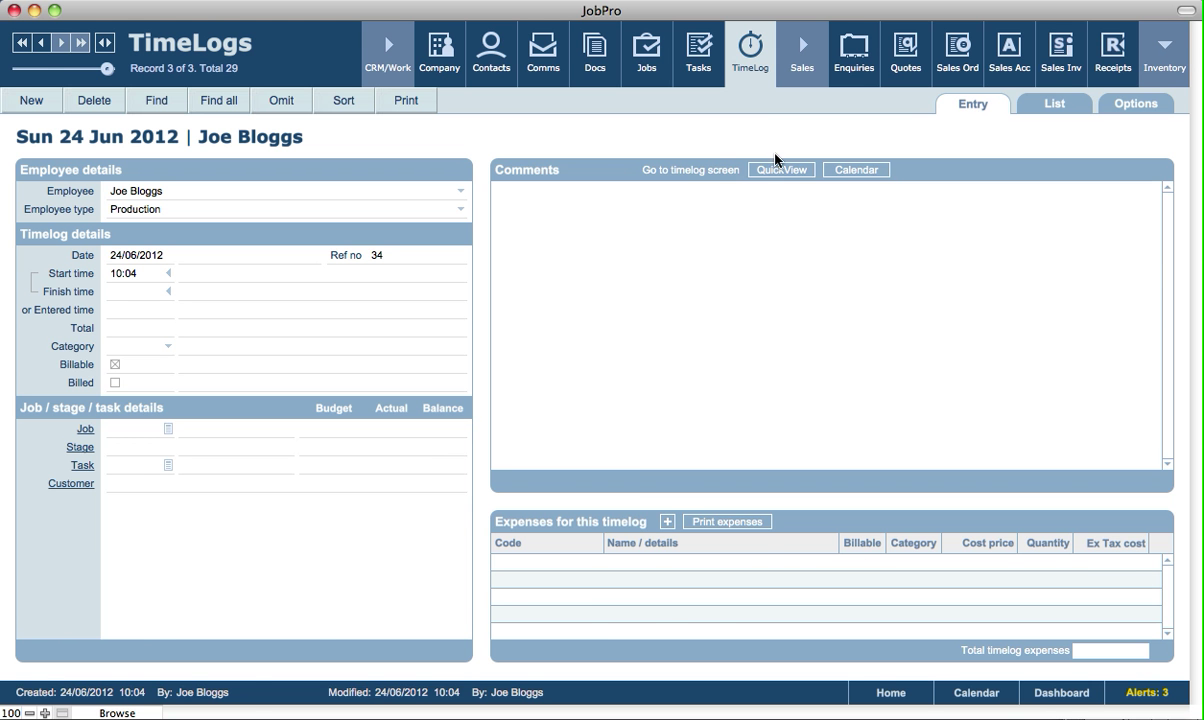
pyautogui.click(779, 169)
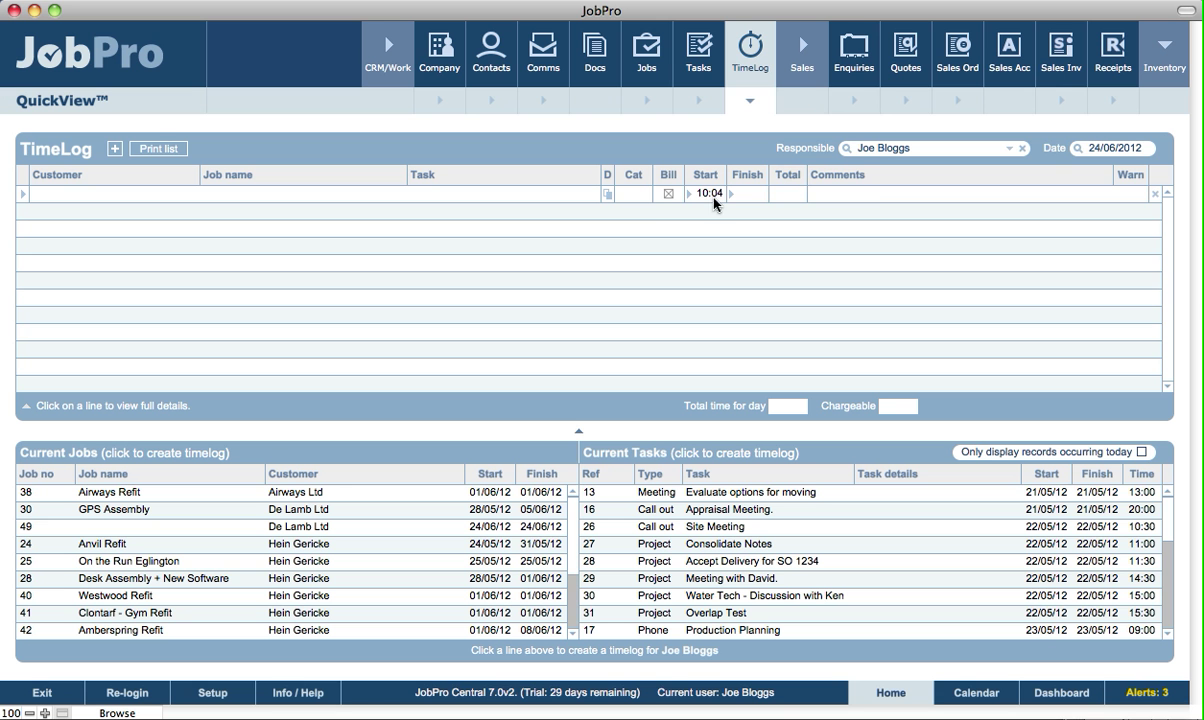
pyautogui.click(875, 195)
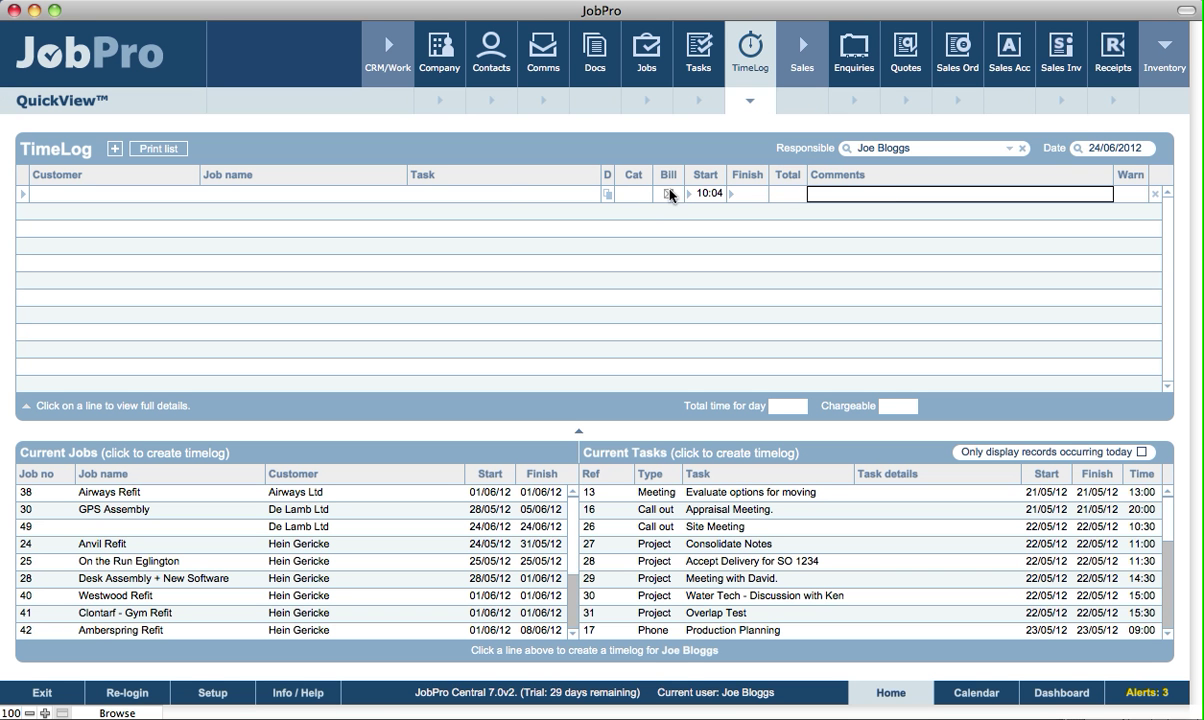
pyautogui.click(669, 194)
pyautogui.click(742, 160)
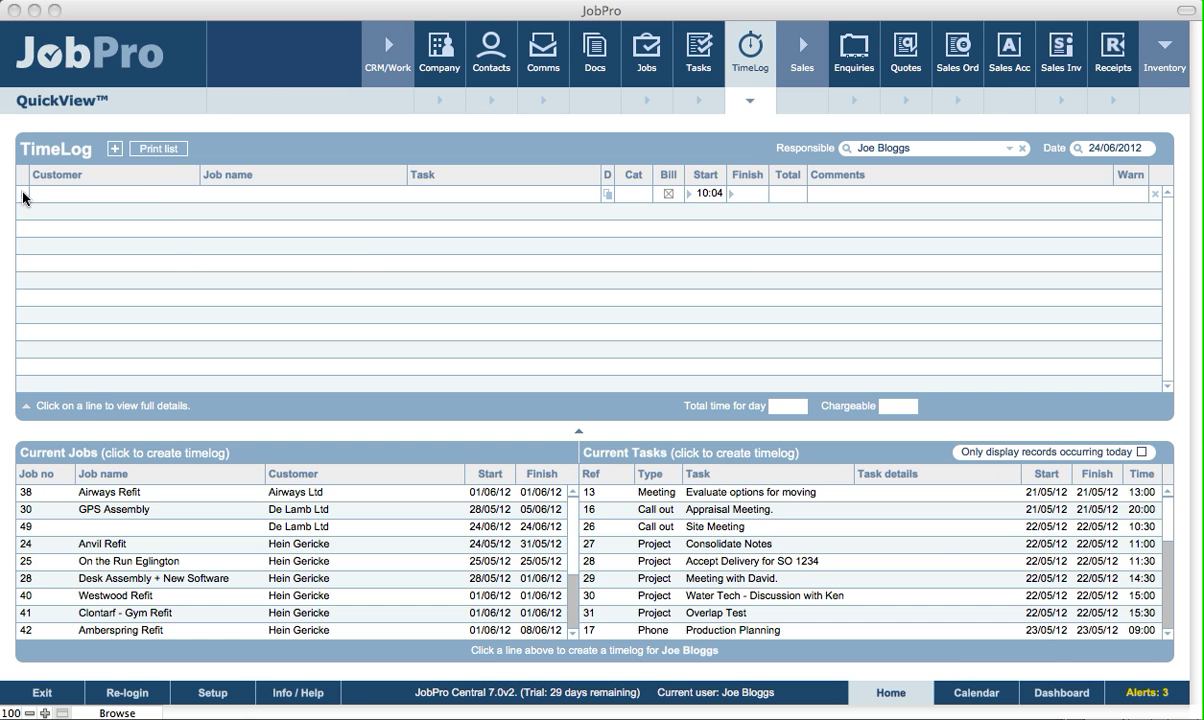
# Step: Open the timelog line's full details and assign it to job 43, Ambersprings Fitout
pyautogui.click(26, 200)
pyautogui.click(26, 200)
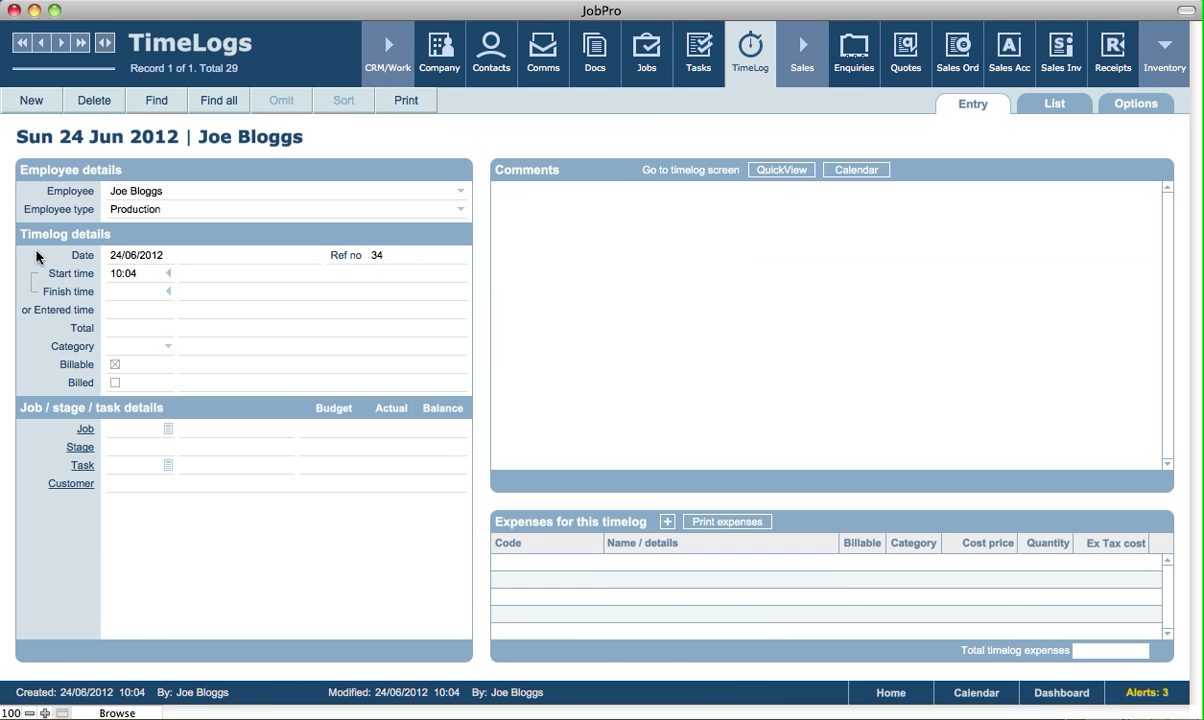
pyautogui.click(168, 429)
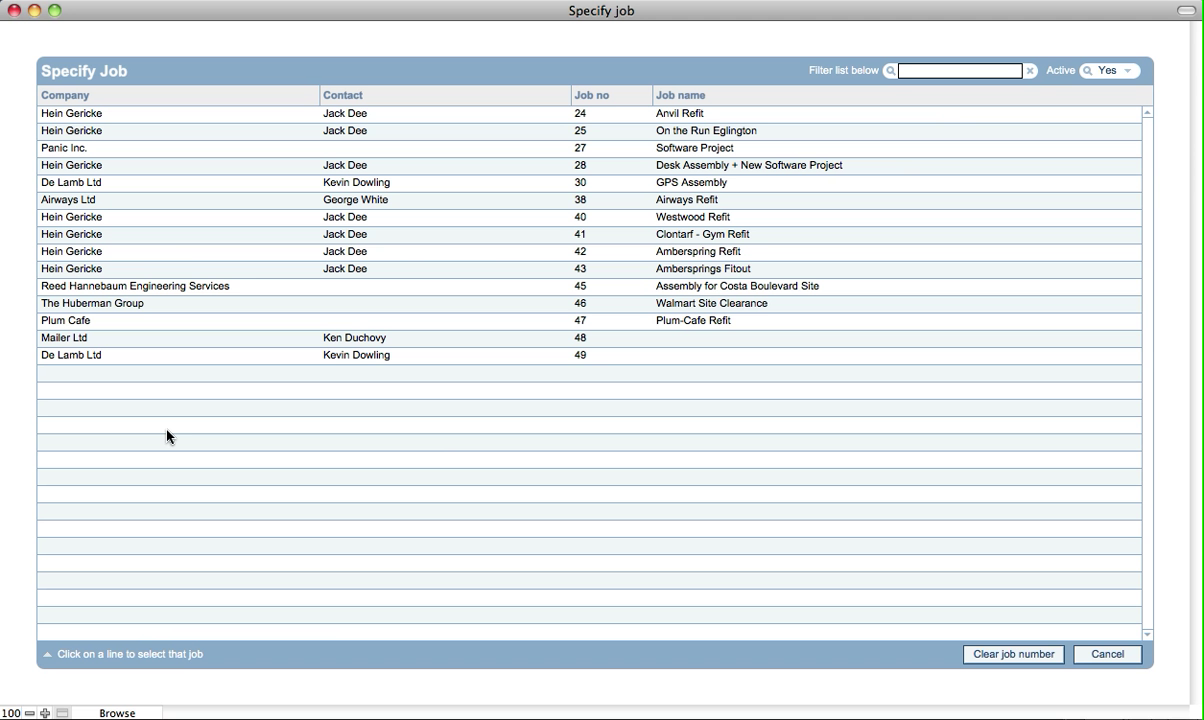
pyautogui.click(121, 270)
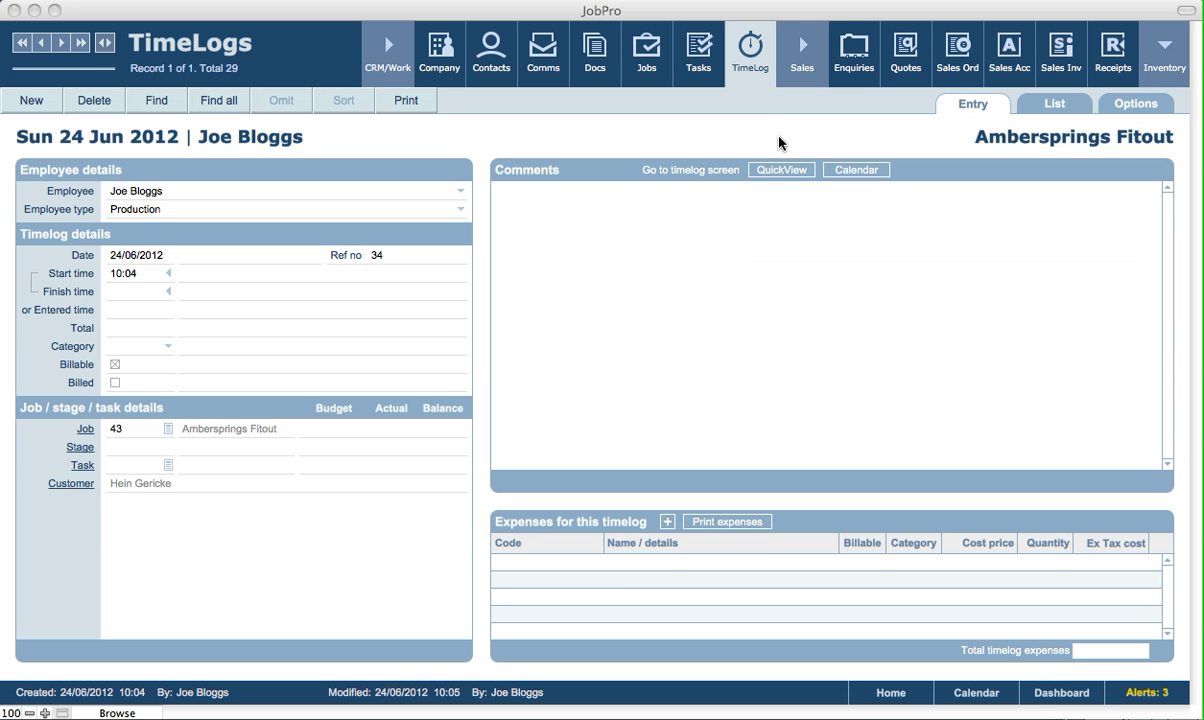
pyautogui.click(704, 146)
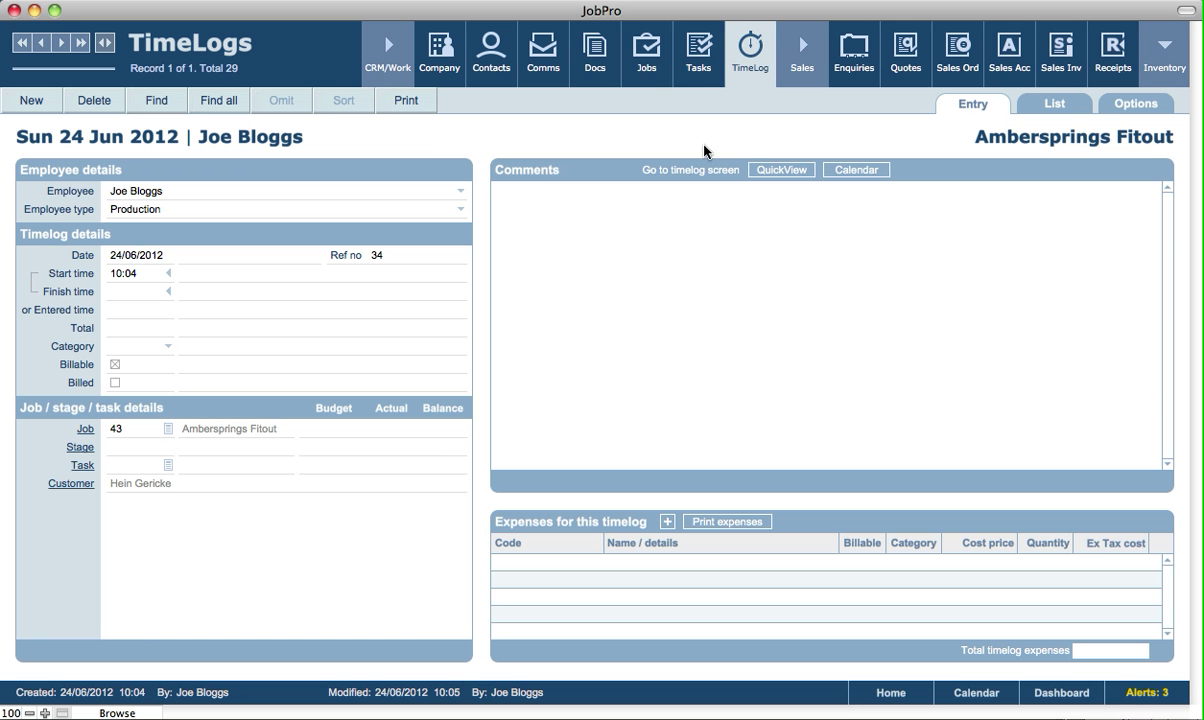
# Step: Go to the general details of task 56, "Ensure working crew on site by 6pm", and set its budgeted time to 5 hours
pyautogui.click(700, 55)
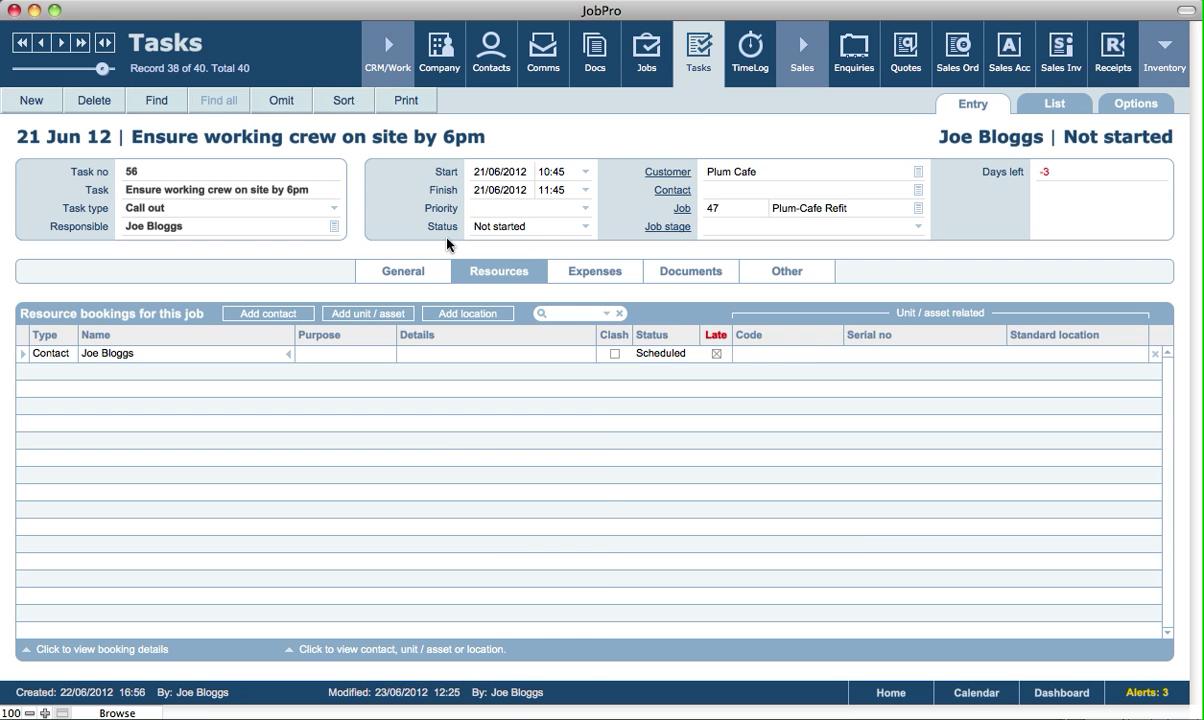
pyautogui.click(393, 273)
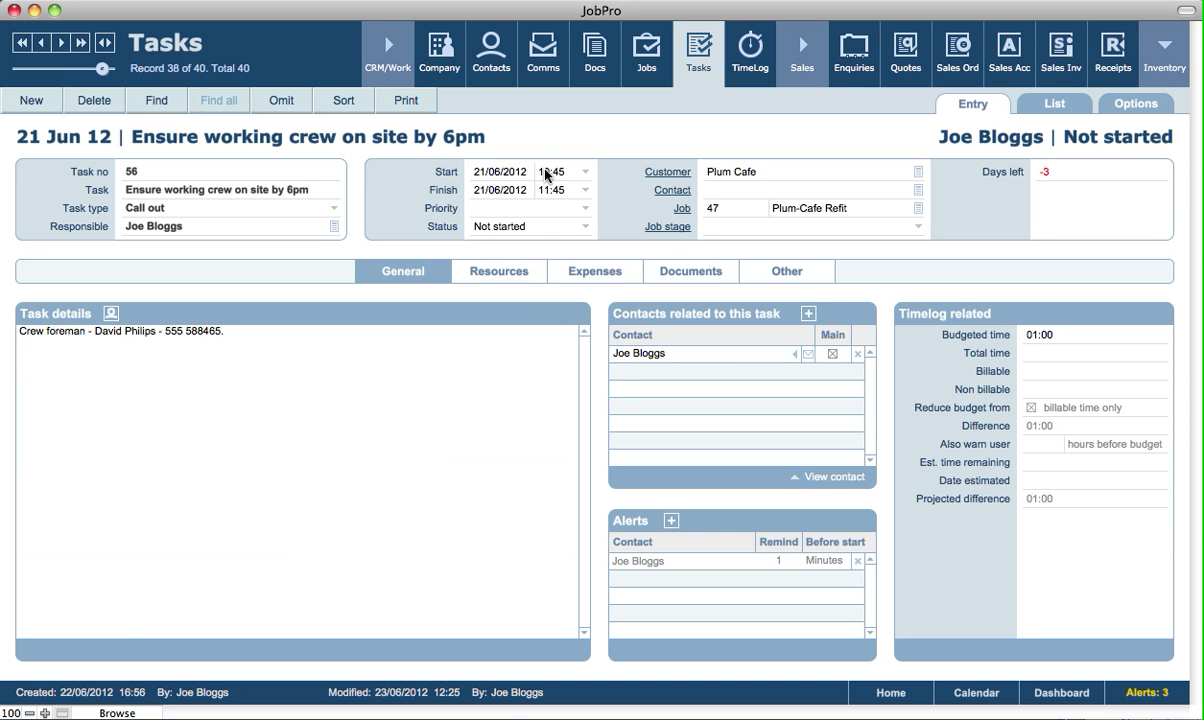
pyautogui.click(1046, 335)
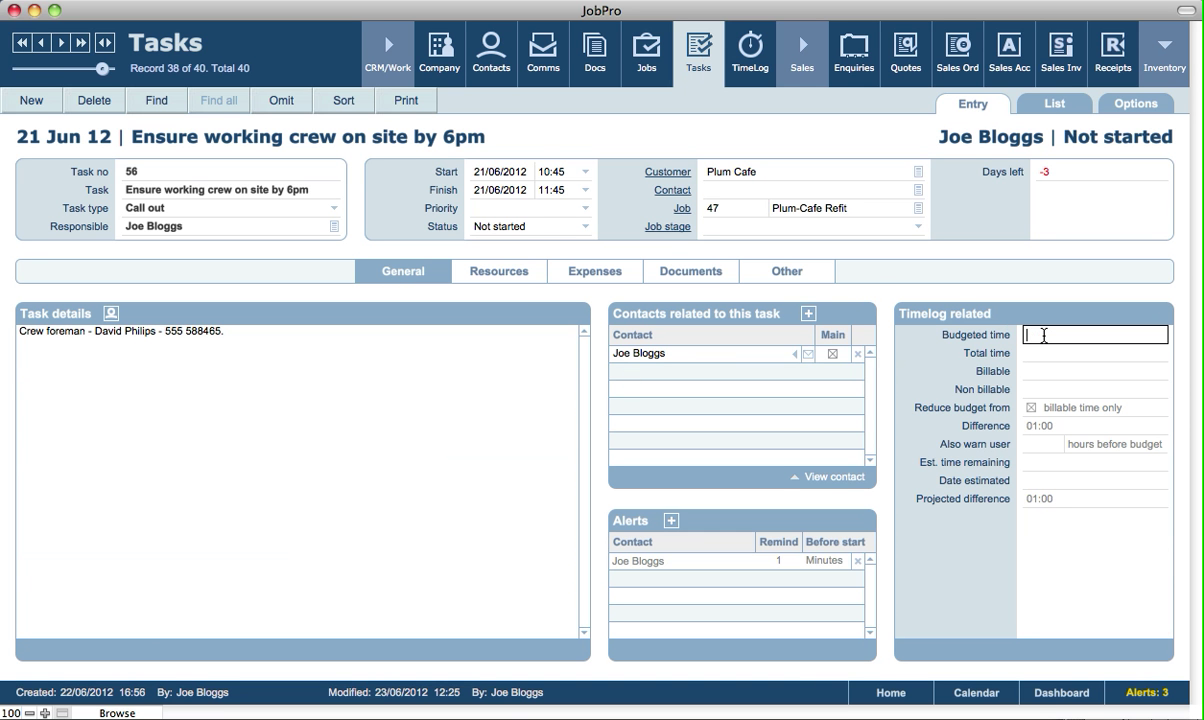
pyautogui.write('5')
pyautogui.click(1085, 298)
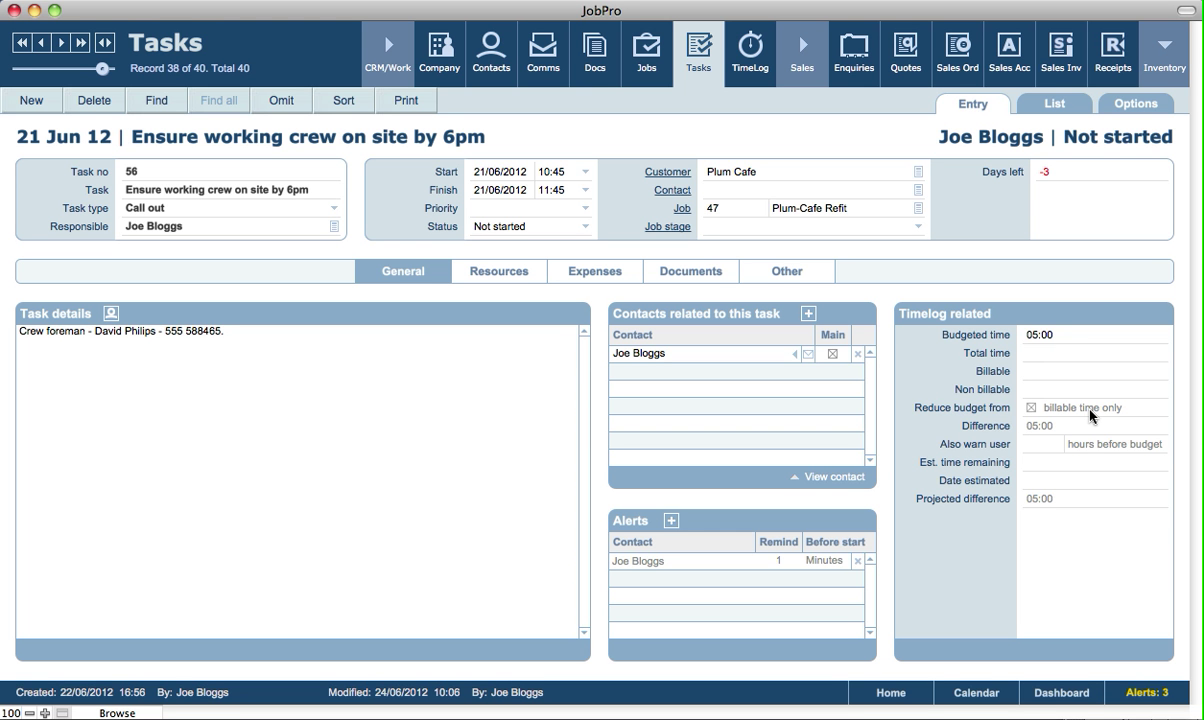
# Step: Set the task to also warn the user 2 hours before the budget is reached
pyautogui.click(1045, 447)
pyautogui.write('2')
pyautogui.click(933, 318)
pyautogui.click(985, 555)
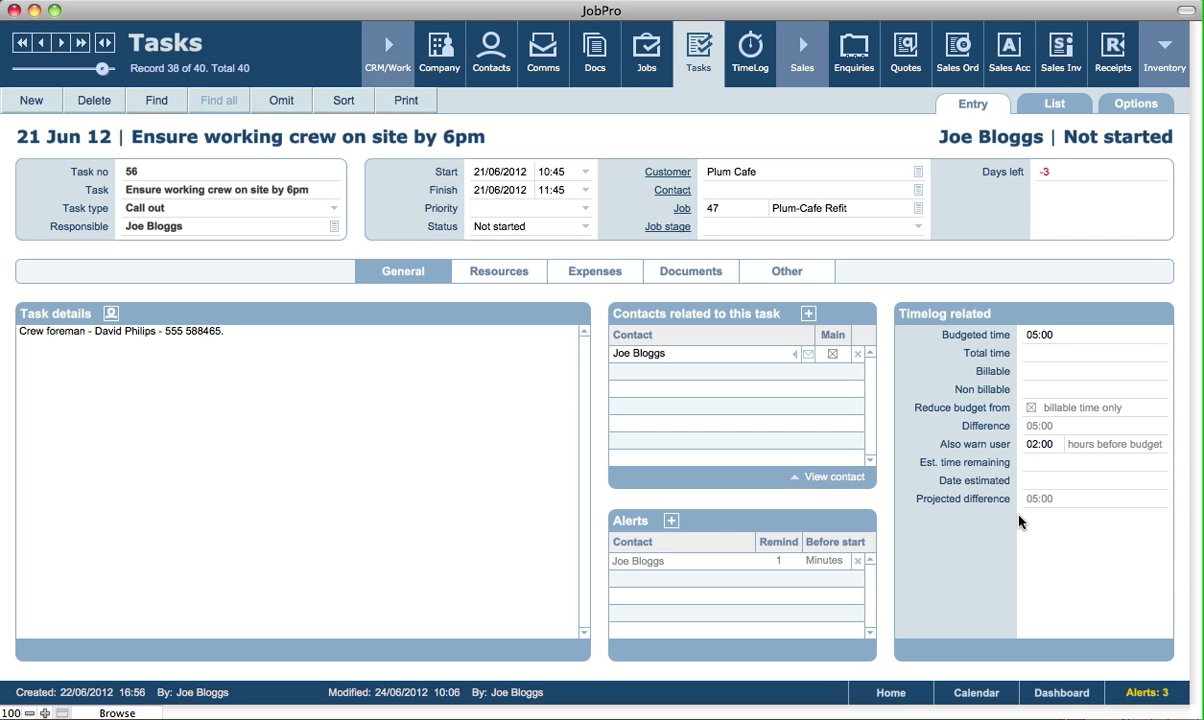
# Step: Set the task's estimated time remaining to 6 hours and the date estimated to 24/06/2012
pyautogui.click(1063, 463)
pyautogui.write('6')
pyautogui.click(950, 580)
pyautogui.click(1055, 481)
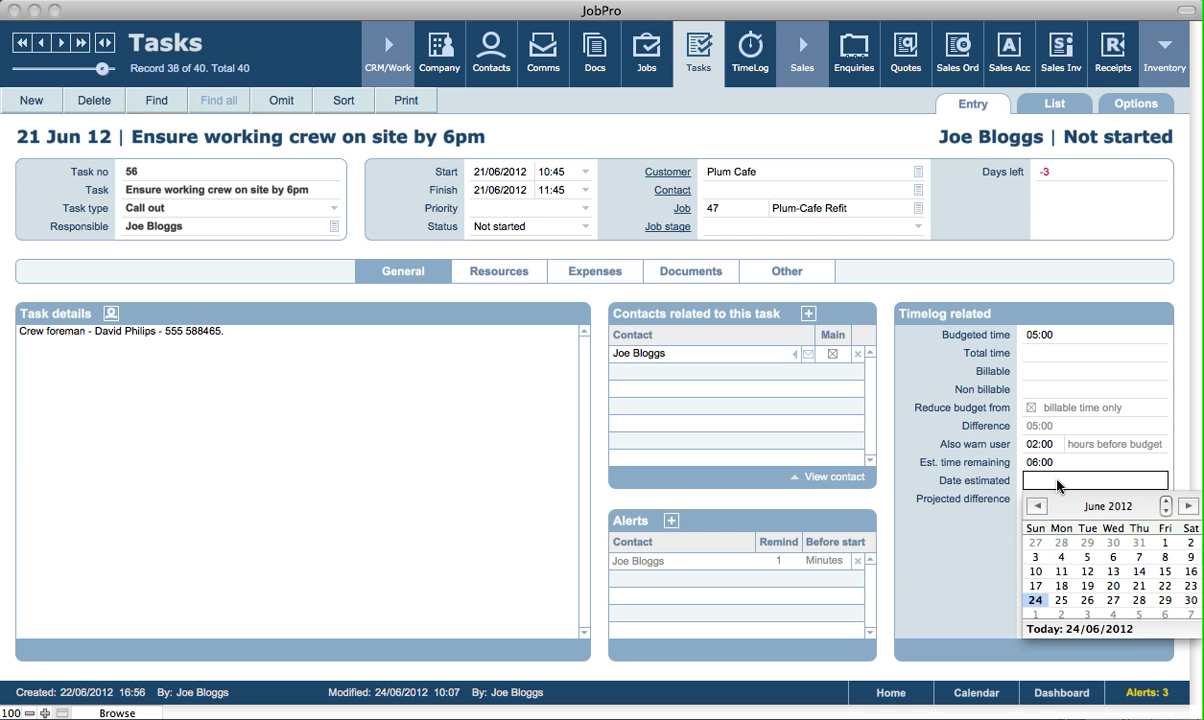
pyautogui.click(1040, 600)
pyautogui.click(979, 590)
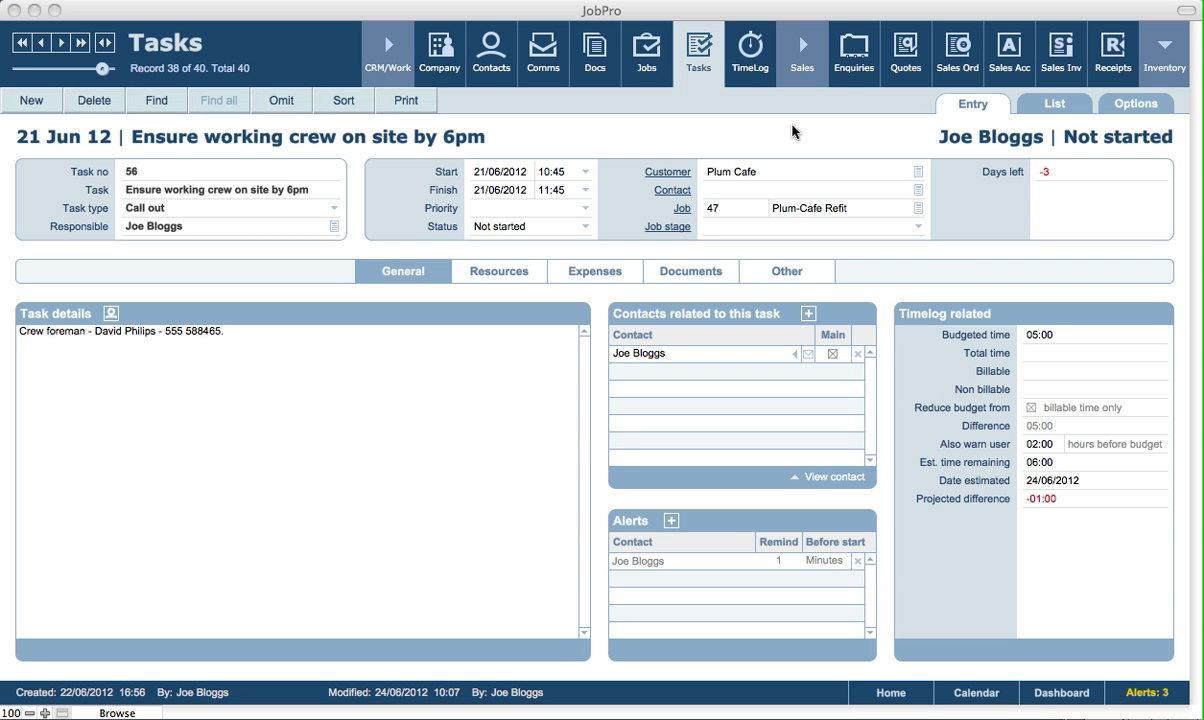
# Step: Create a new timelog and link it to task 56, "Ensure working crew on site by 6pm"
pyautogui.click(754, 63)
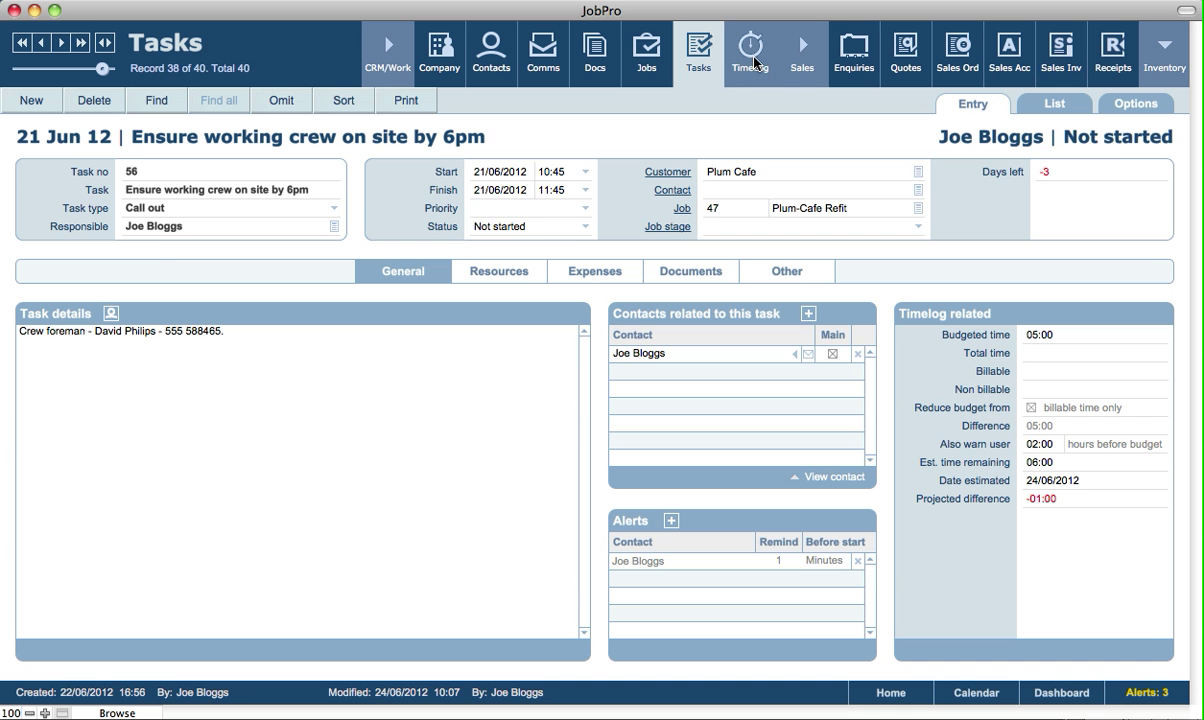
pyautogui.click(751, 72)
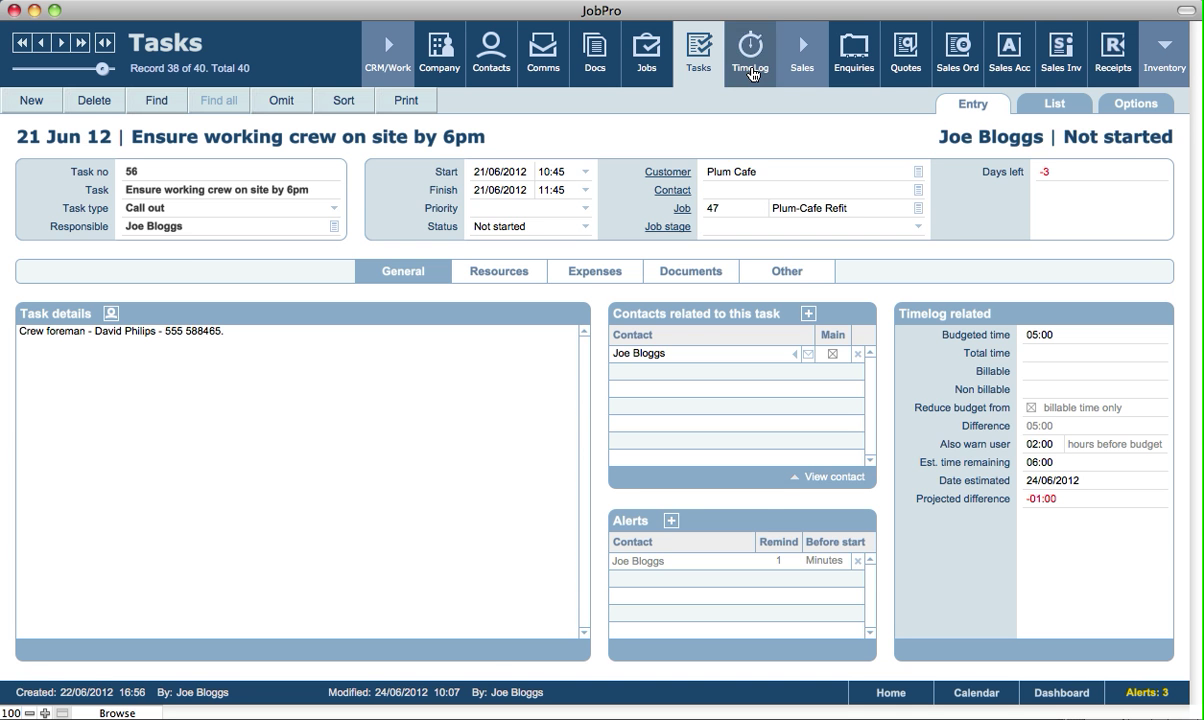
pyautogui.click(31, 100)
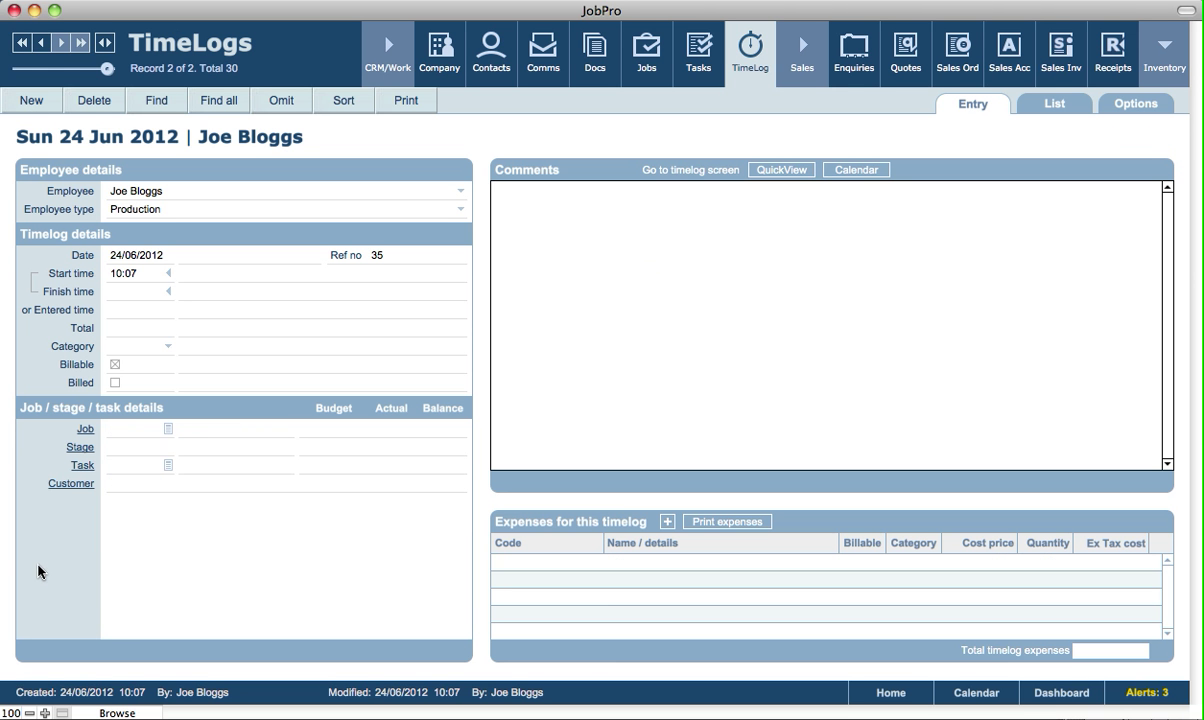
pyautogui.click(167, 465)
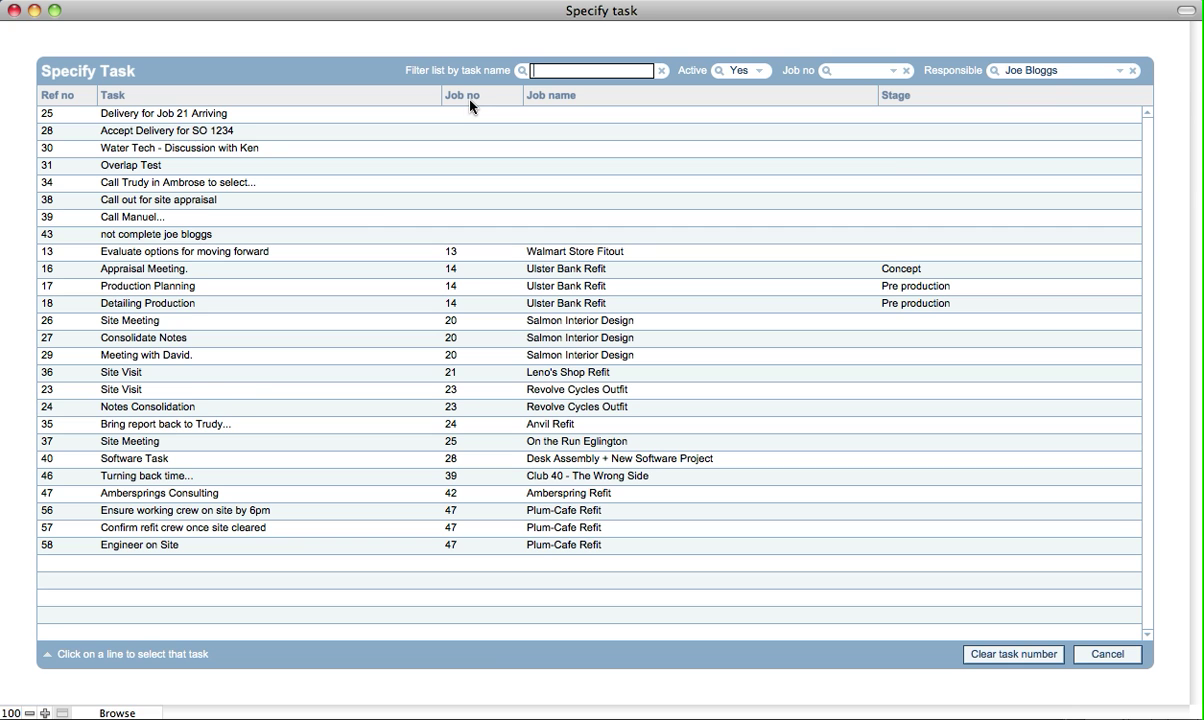
pyautogui.click(82, 521)
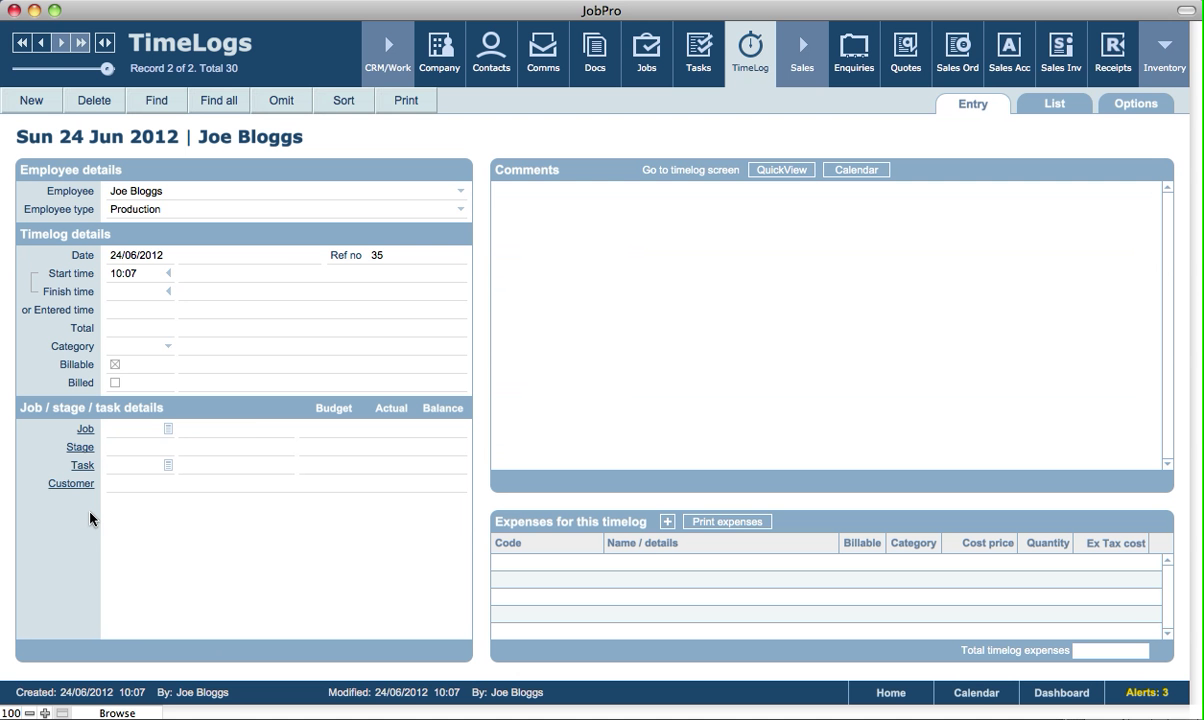
# Step: Clear the timelog's start time, enter 4 hours as the entered time instead, and acknowledge the warning
pyautogui.click(128, 274)
pyautogui.press('BackSpace')
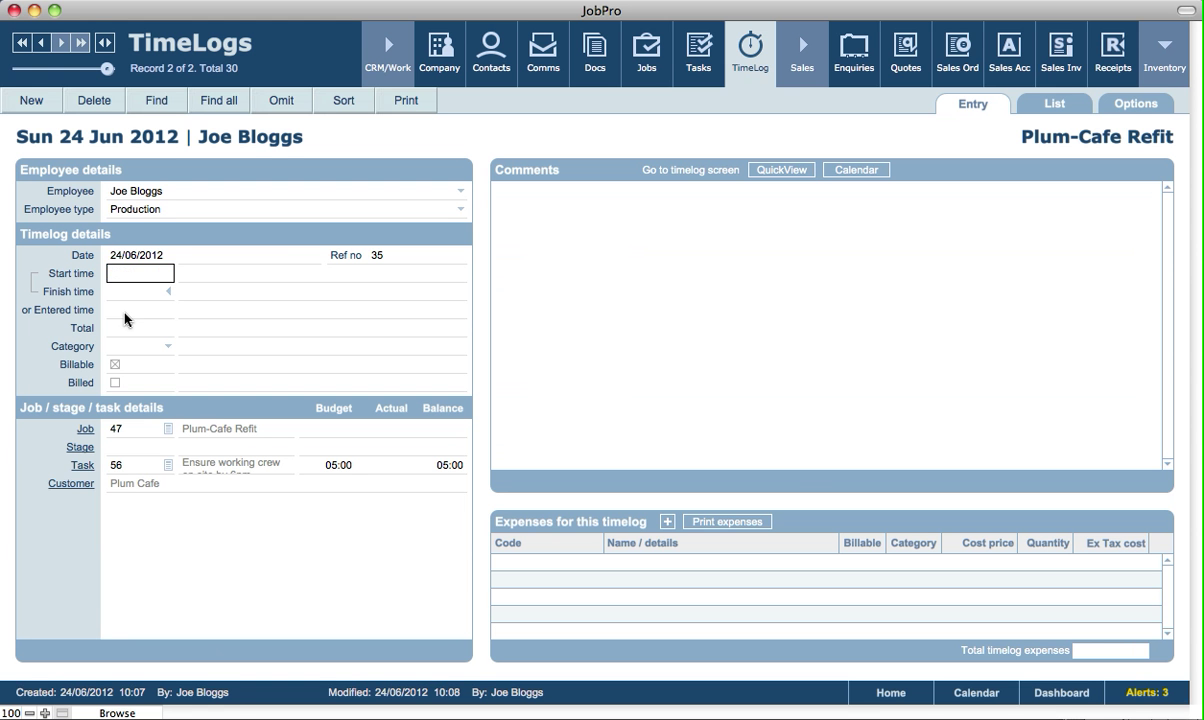
pyautogui.click(125, 311)
pyautogui.write('4')
pyautogui.press('Tab')
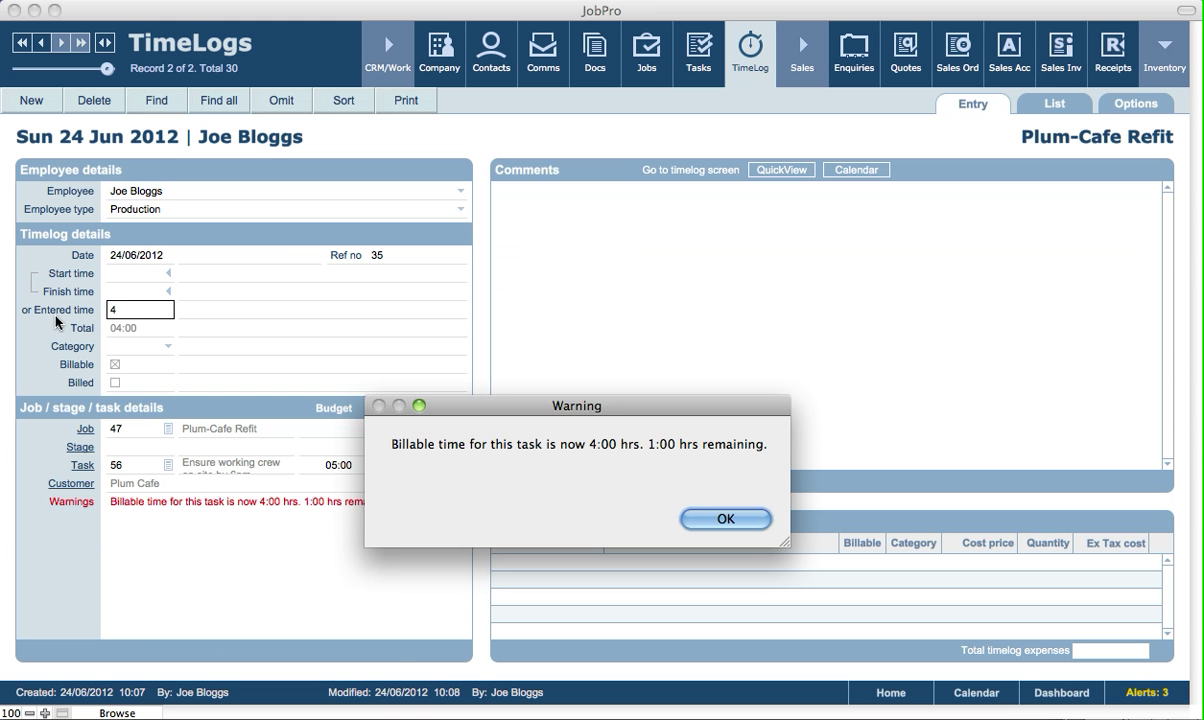
pyautogui.moveTo(450, 395); pyautogui.dragTo(623, 254)
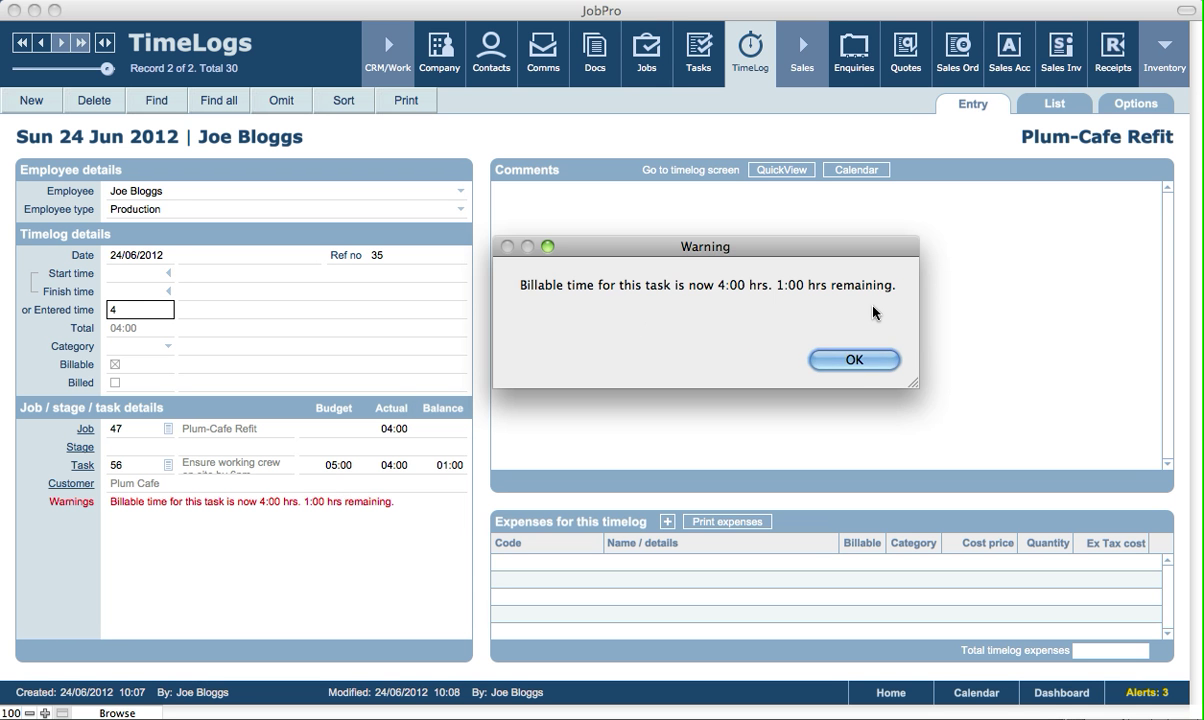
pyautogui.click(853, 360)
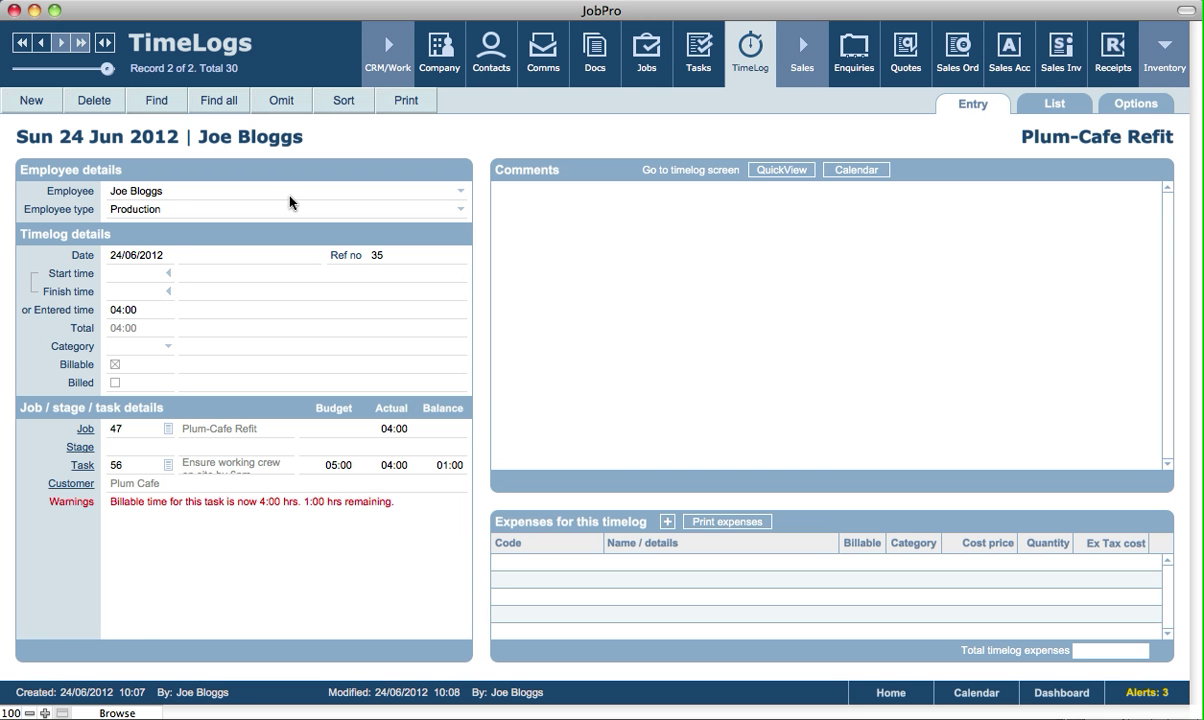
# Step: Add the comment "Some comments." to the timelog
pyautogui.click(624, 240)
pyautogui.write('So')
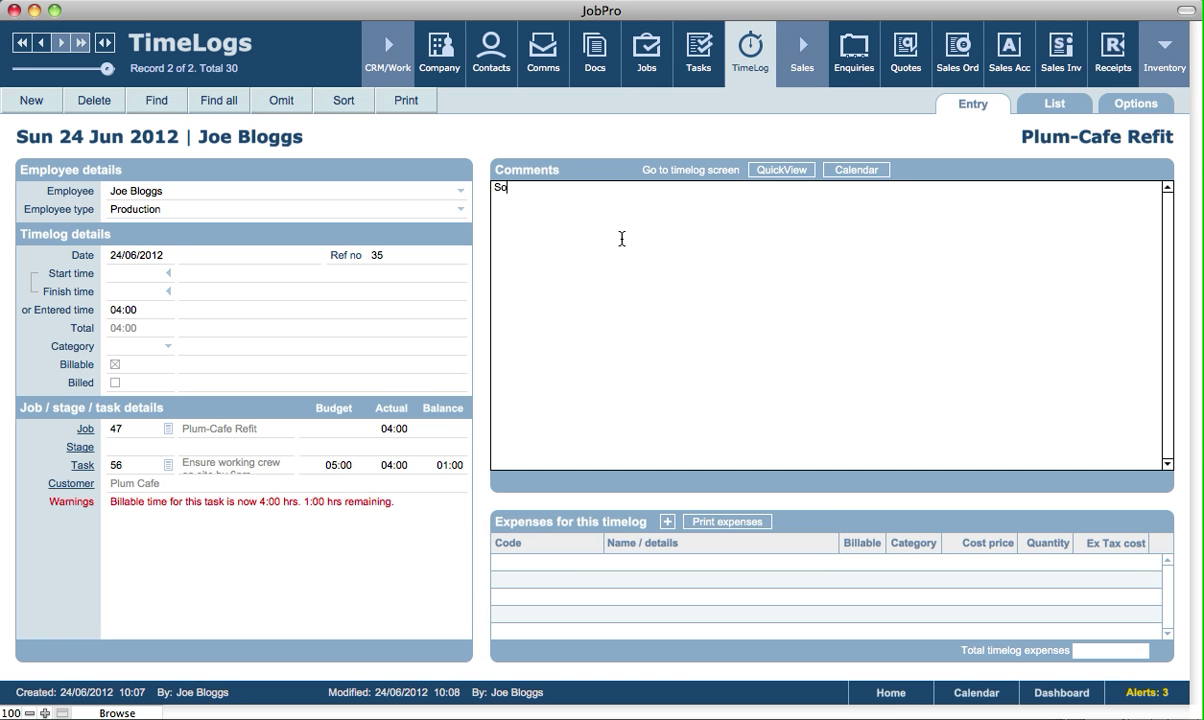
pyautogui.write('me comments.')
pyautogui.press('KP_Enter')
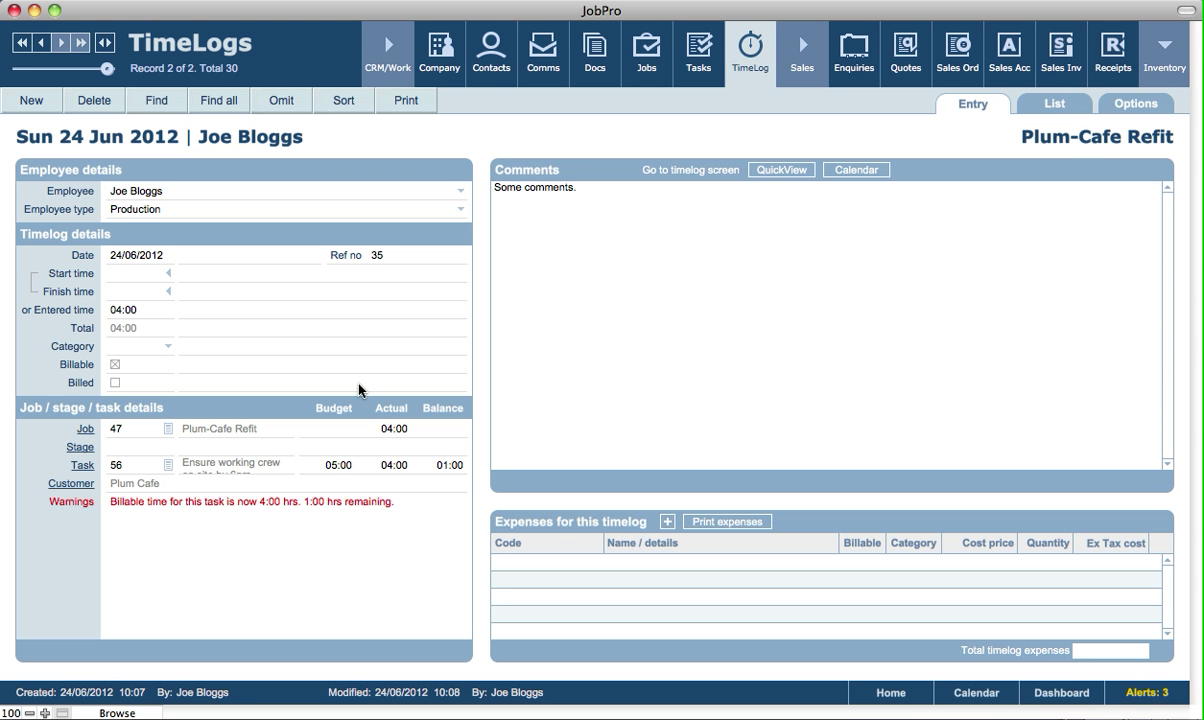
# Step: Follow the timelog's task link to review the task's time totals and warning, and return to the timelog
pyautogui.click(81, 467)
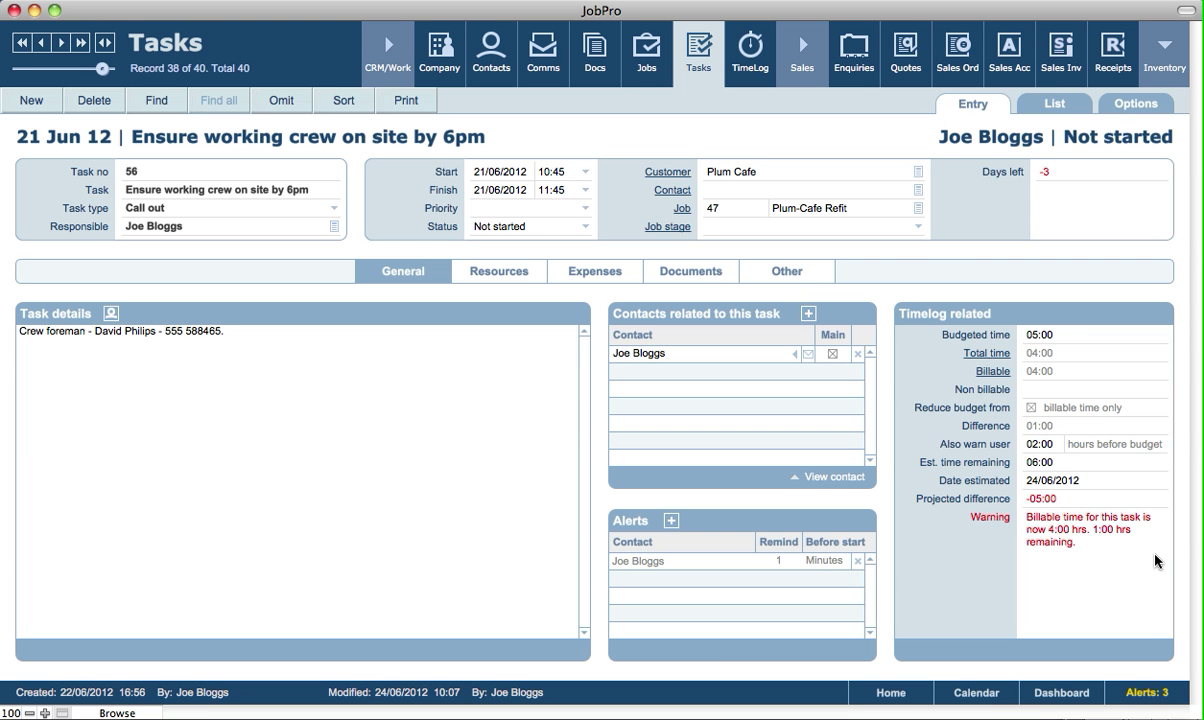
pyautogui.click(741, 55)
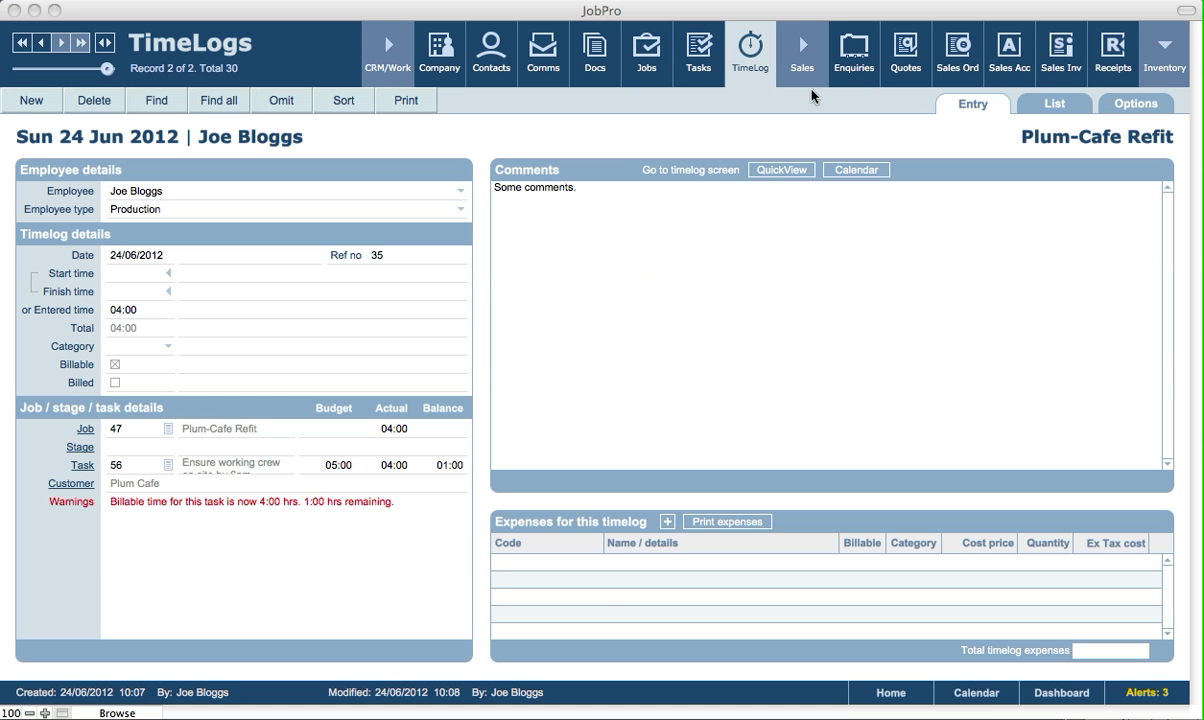
pyautogui.click(639, 128)
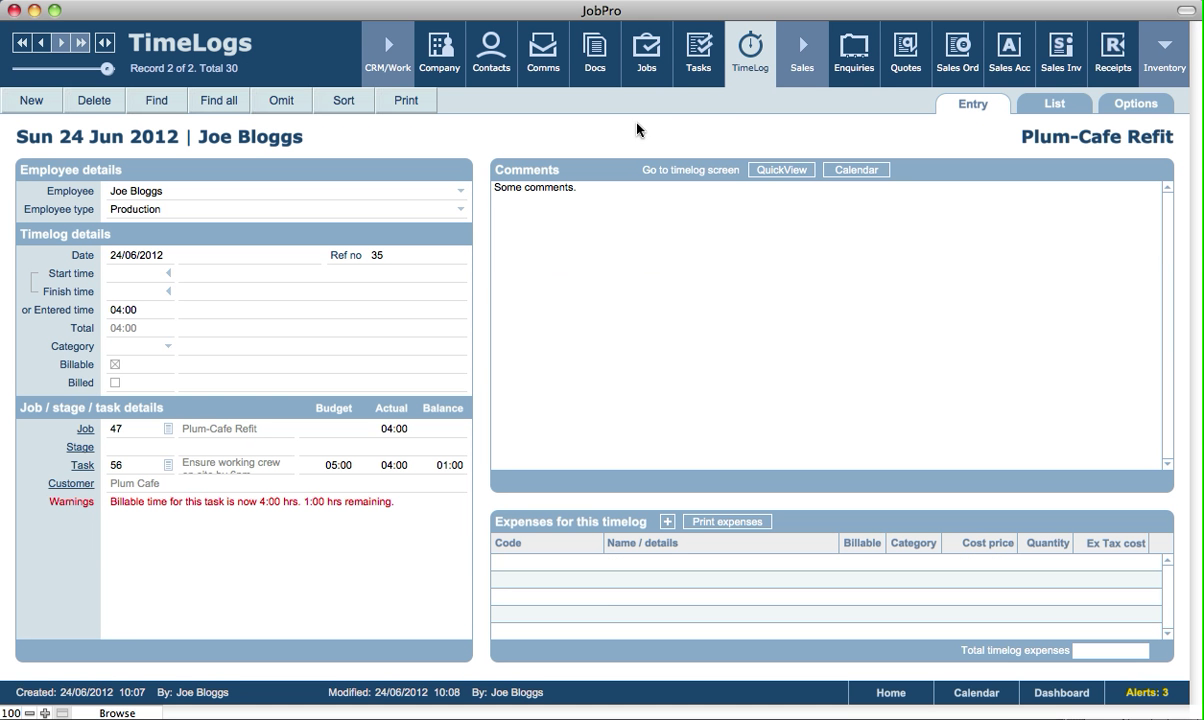
# Step: Open the time logging section of job 49 and inspect its warning settings, including the choices for the e-mail contact
pyautogui.click(645, 68)
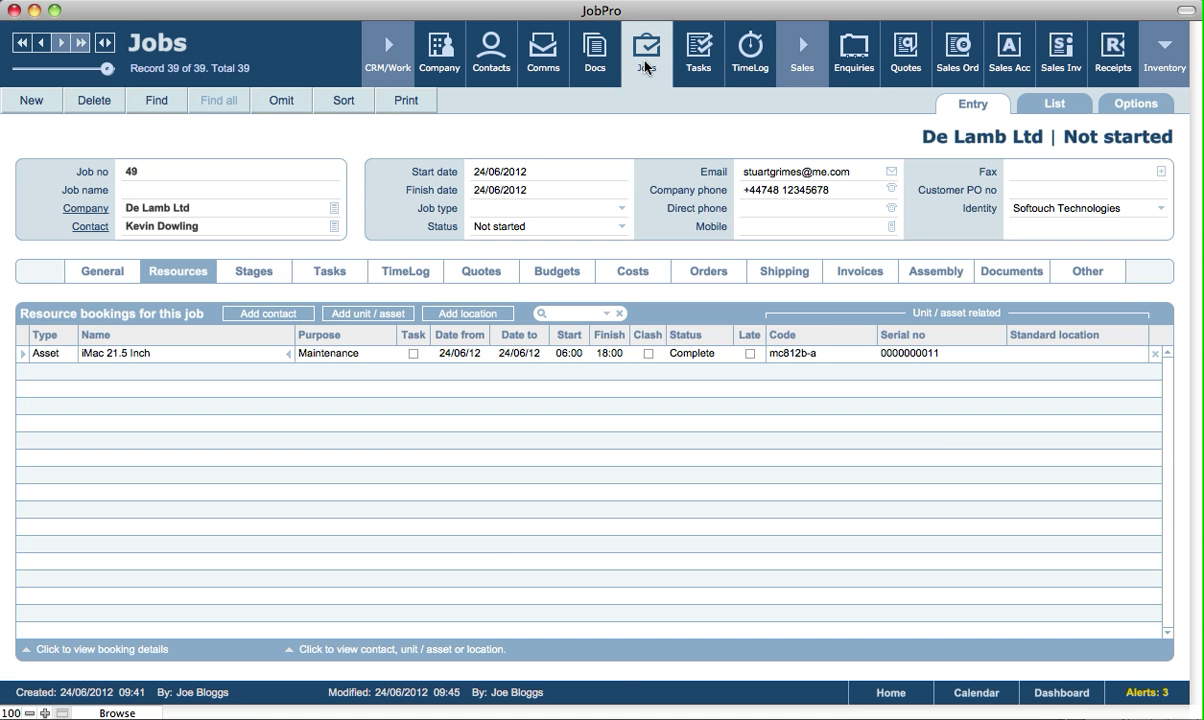
pyautogui.click(417, 272)
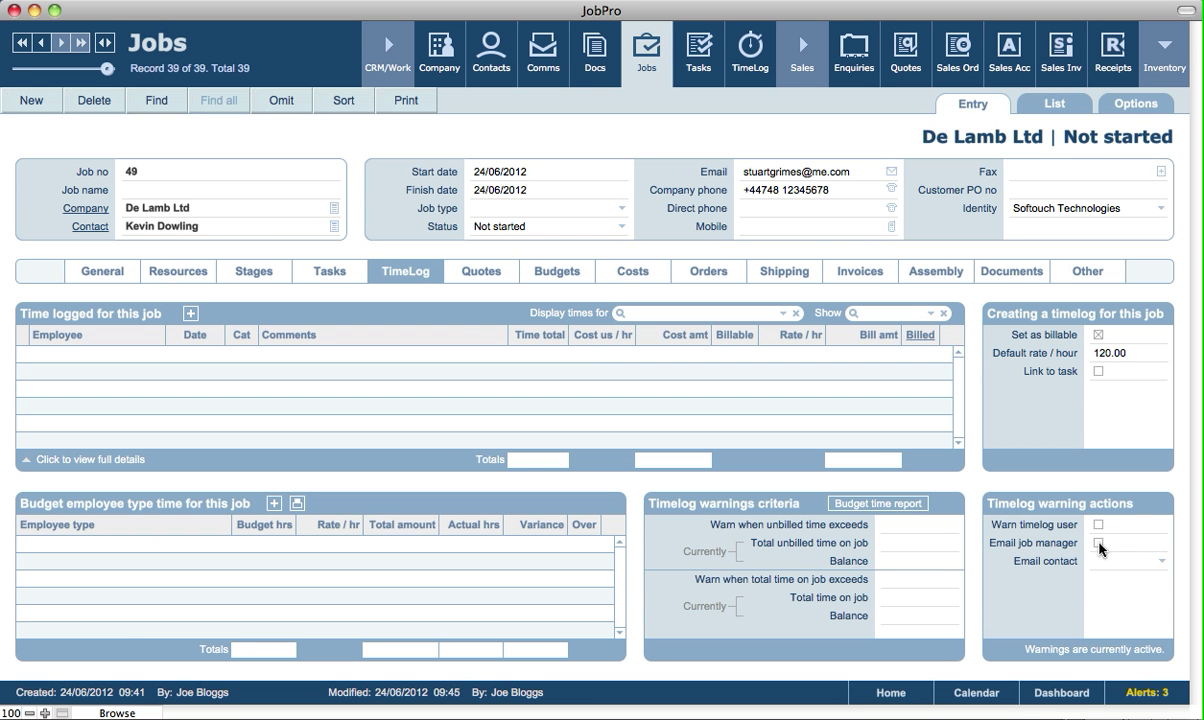
pyautogui.click(1109, 564)
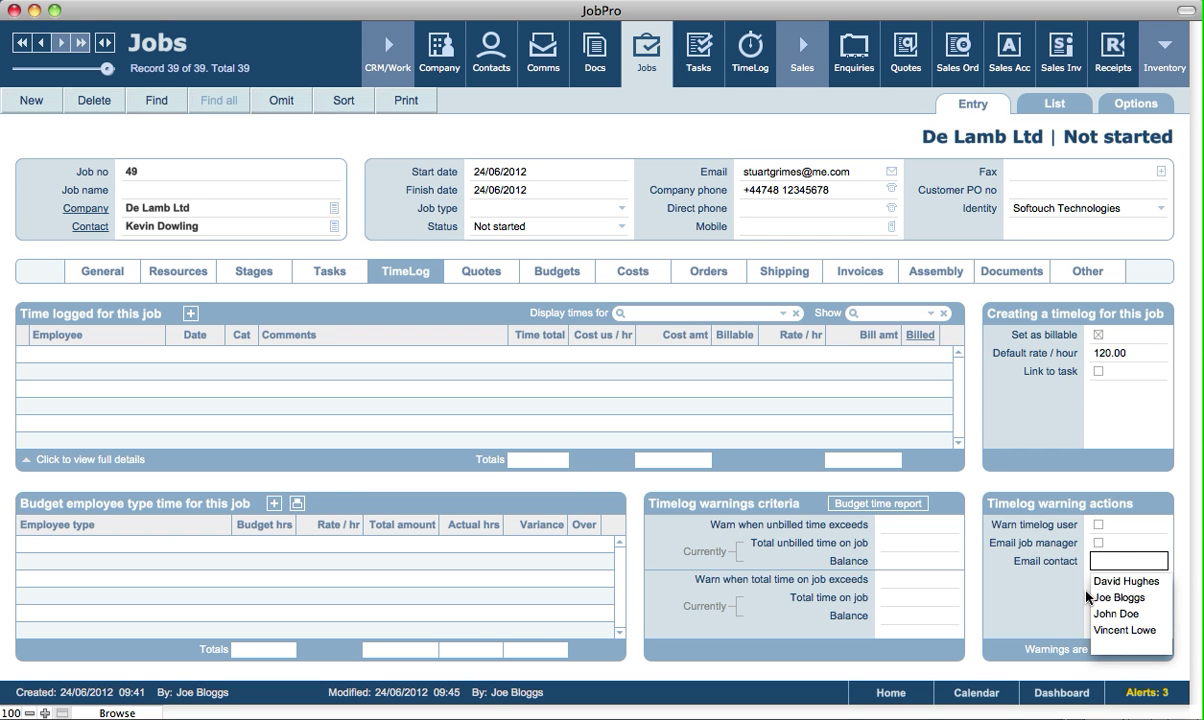
pyautogui.click(1025, 564)
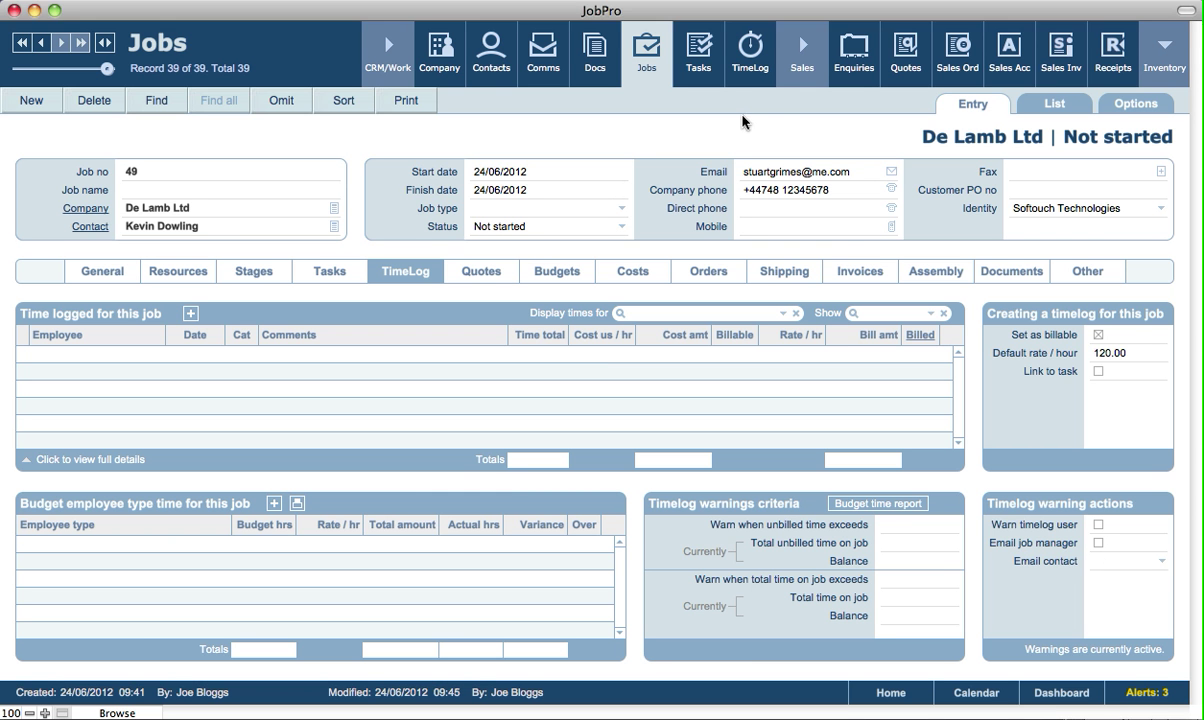
# Step: Return to the Plum-Cafe Refit timelog and view the day's timelogs in QuickView
pyautogui.click(748, 66)
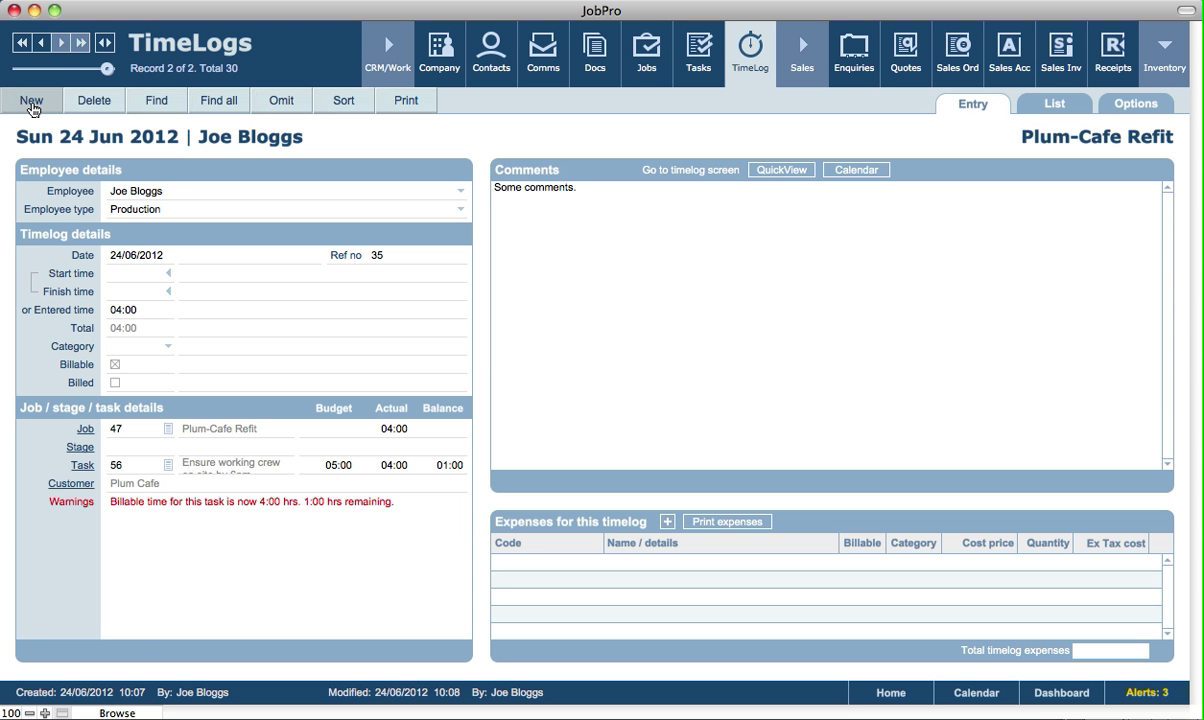
pyautogui.click(778, 172)
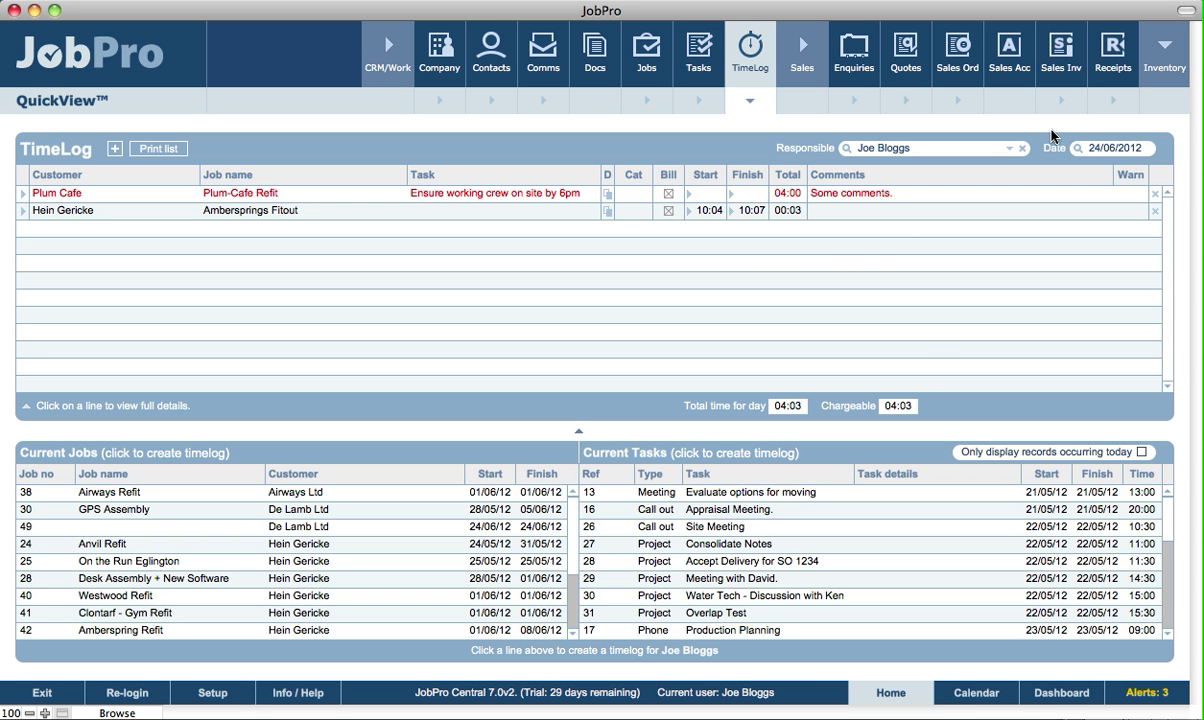
# Step: View the timelogs in the calendar for the month and for 24 June 2012, check the comments fields, and return to QuickView
pyautogui.click(975, 698)
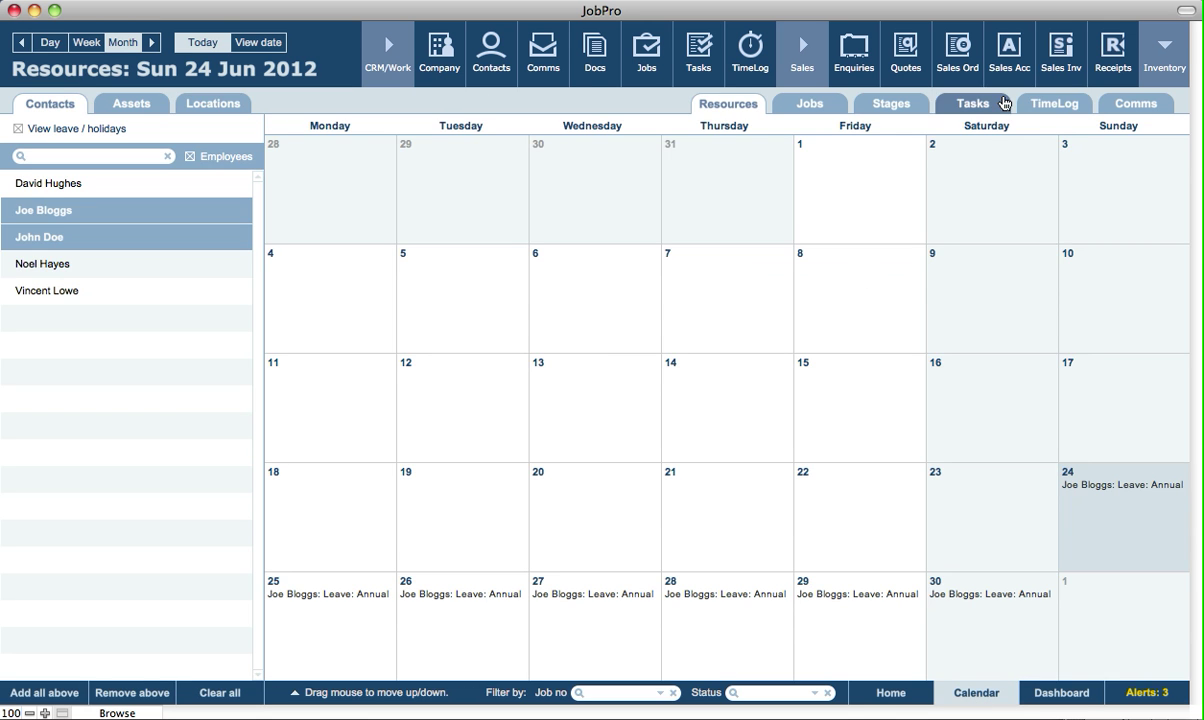
pyautogui.click(1044, 106)
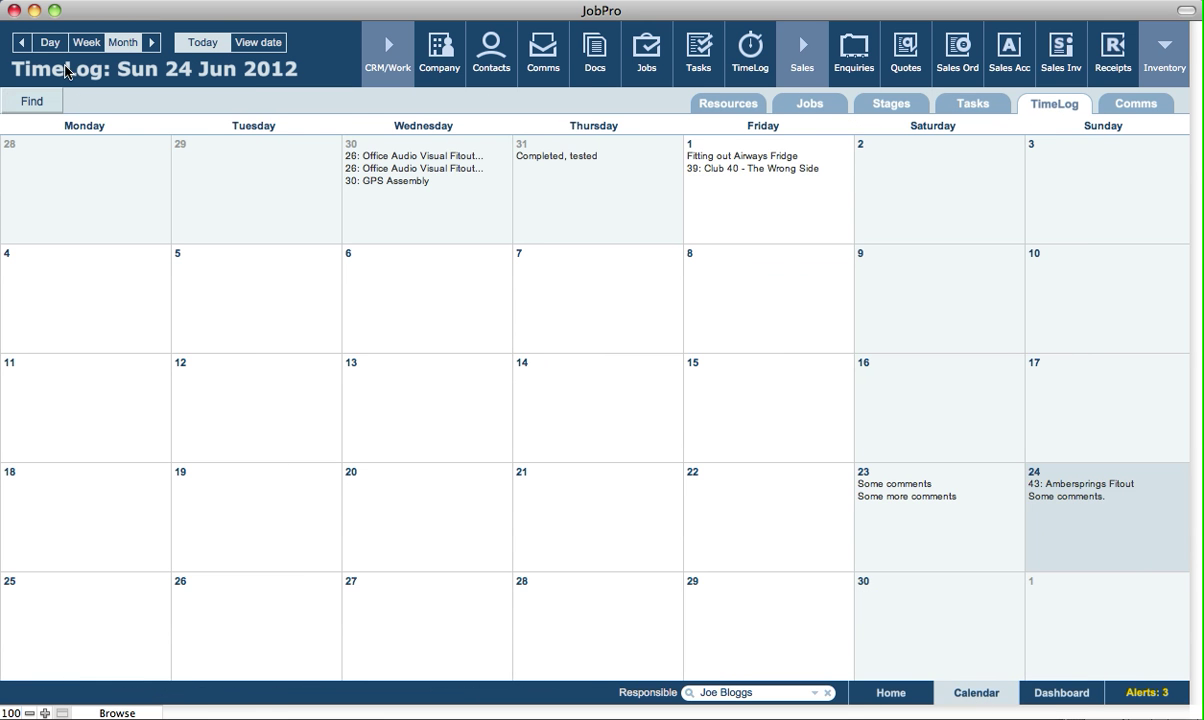
pyautogui.click(49, 42)
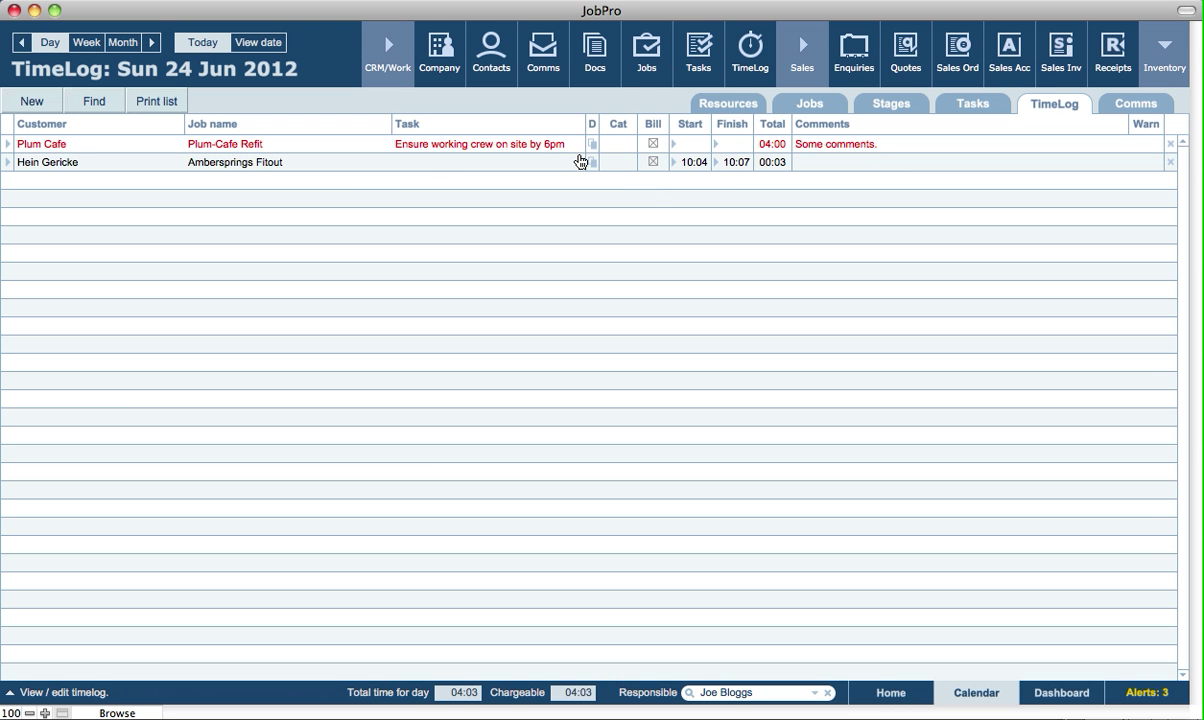
pyautogui.click(911, 163)
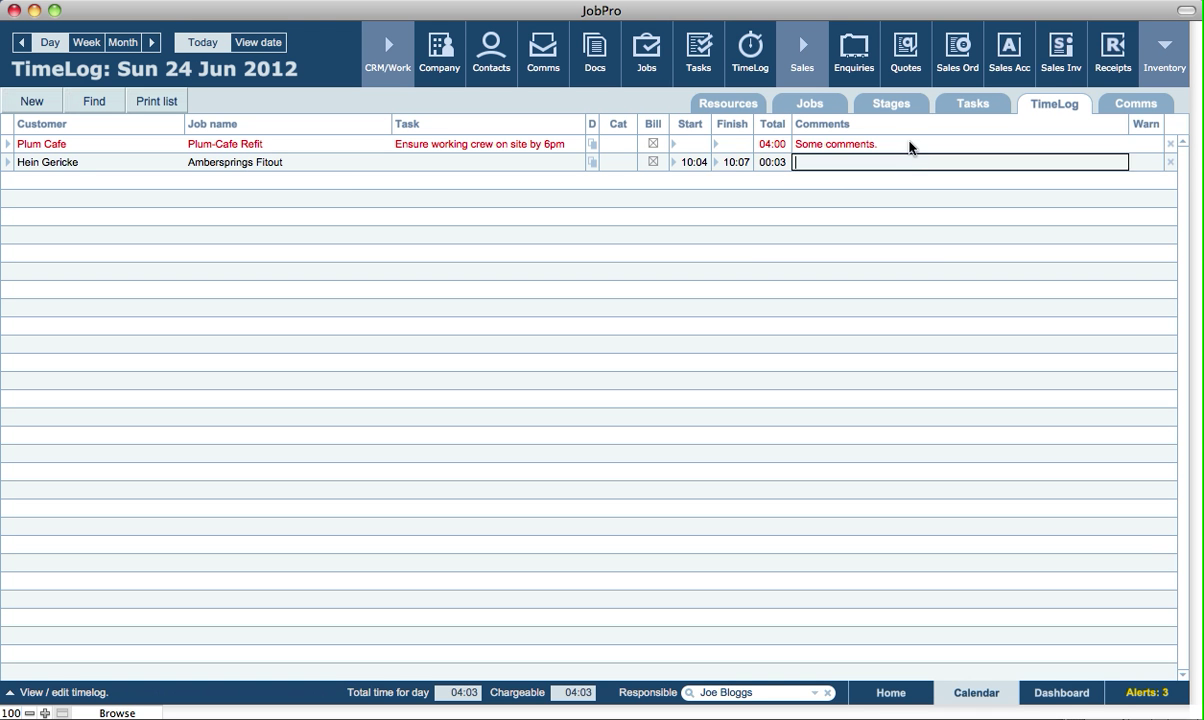
pyautogui.click(903, 145)
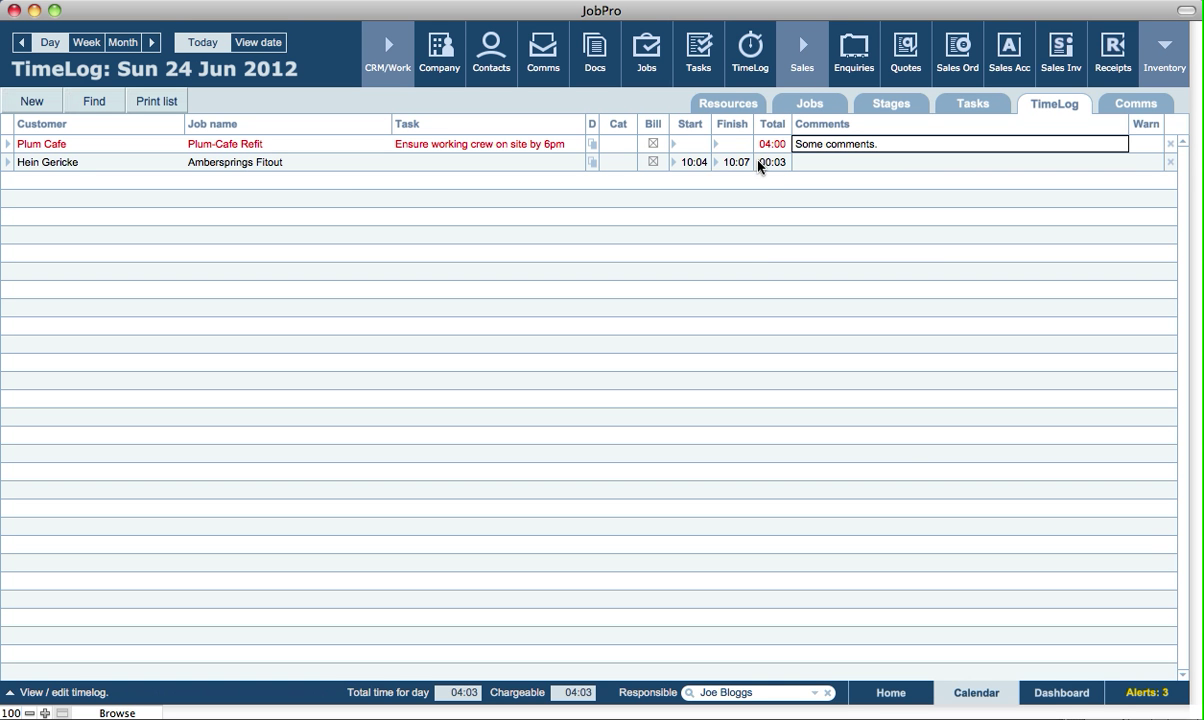
pyautogui.click(891, 695)
pyautogui.click(891, 695)
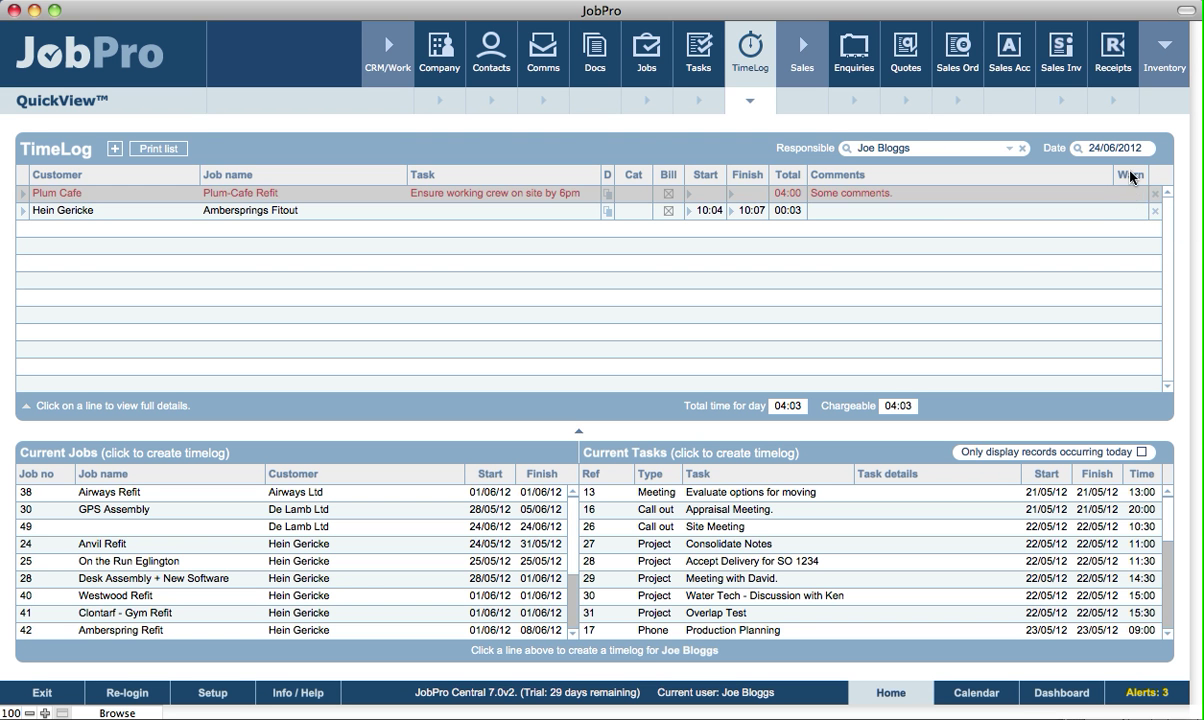
pyautogui.moveTo(1131, 199)
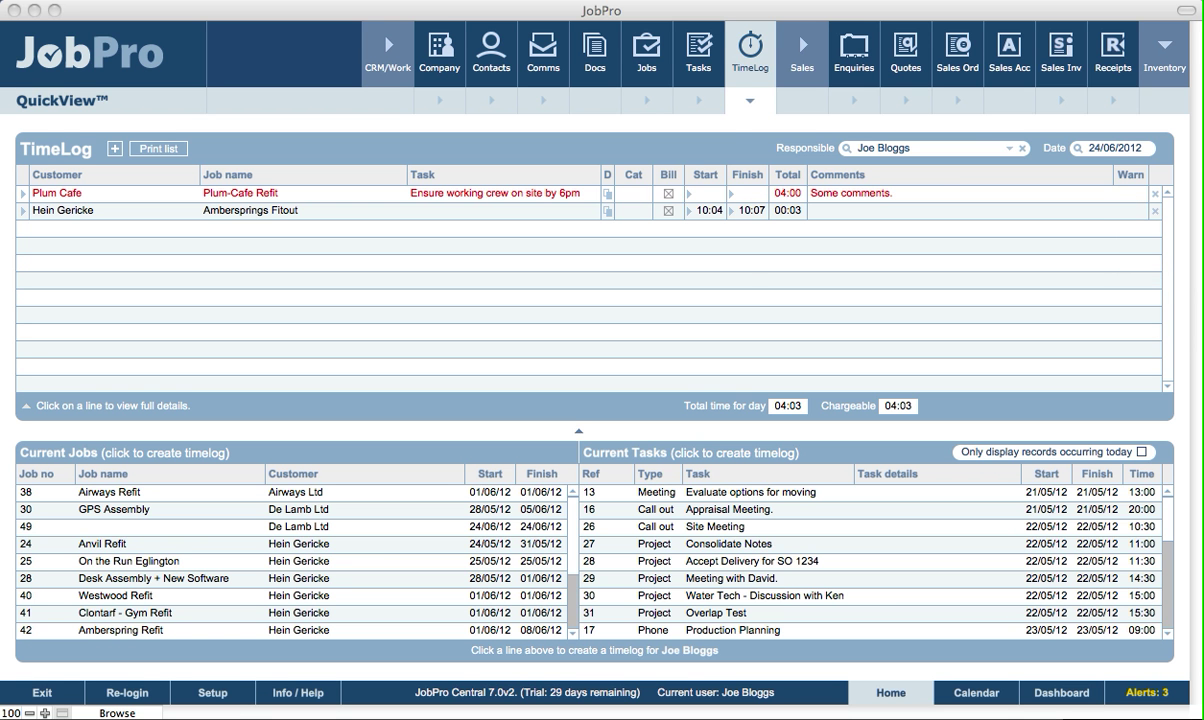
pyautogui.click(668, 195)
pyautogui.click(729, 145)
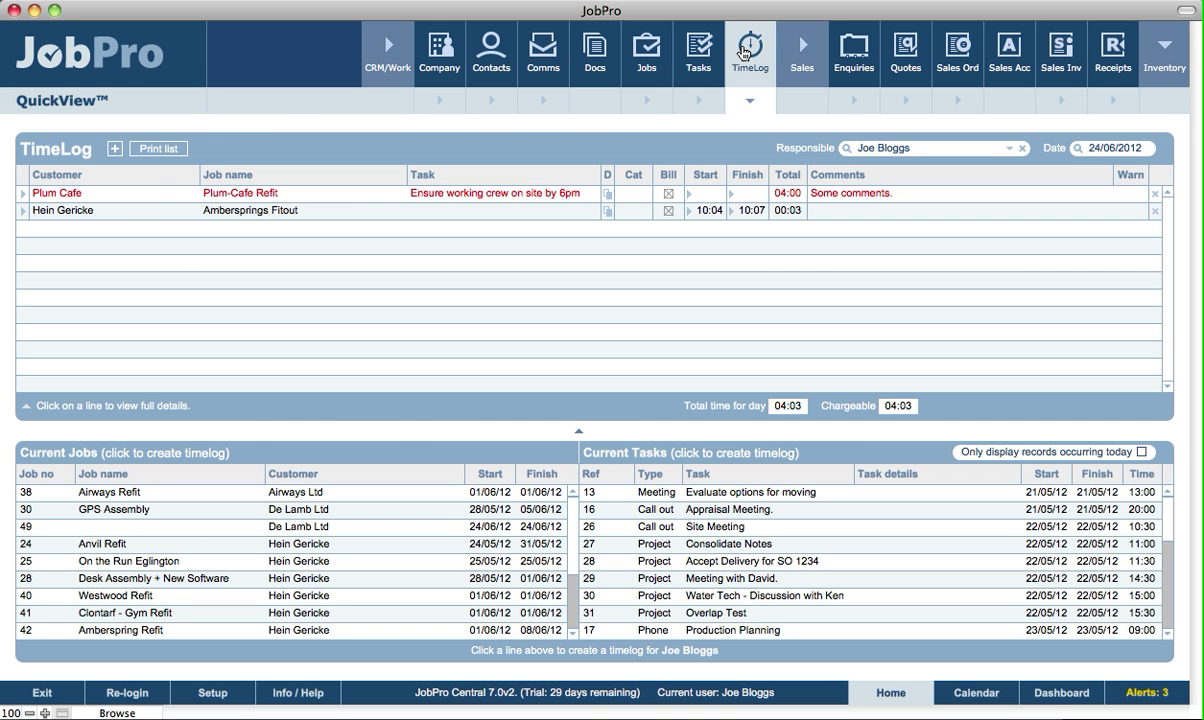
# Step: Open the full entry of the Plum-Cafe Refit timelog and return to QuickView
pyautogui.click(743, 48)
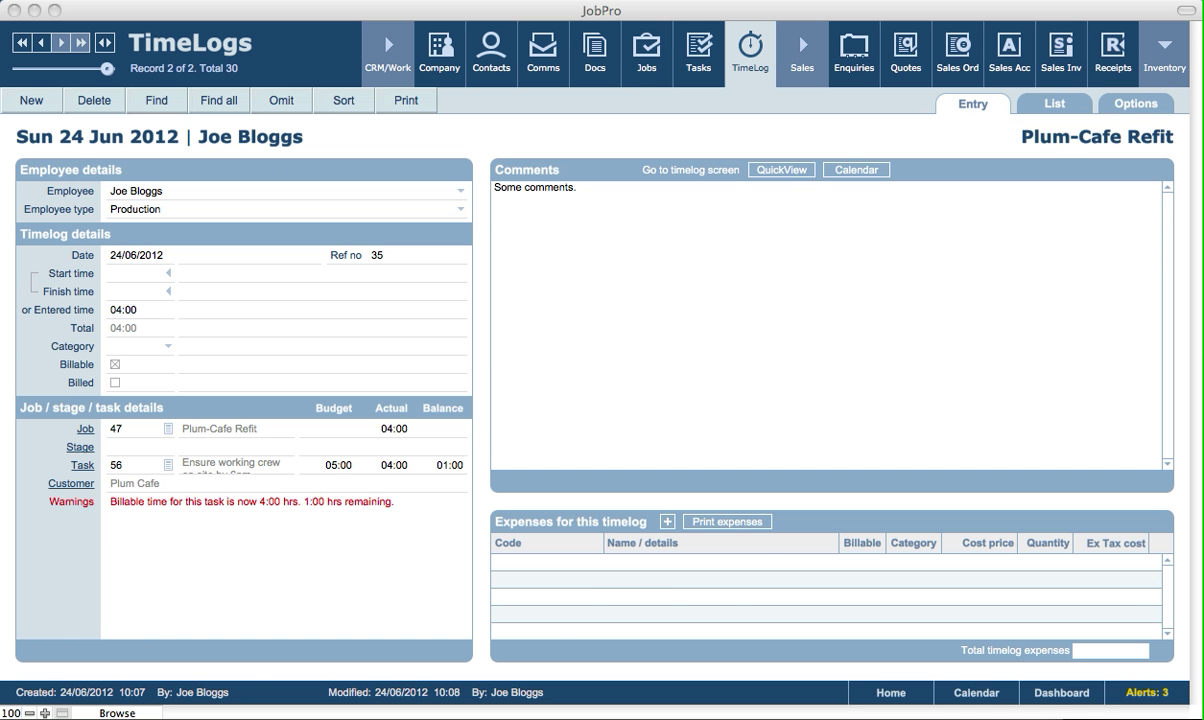
pyautogui.click(786, 172)
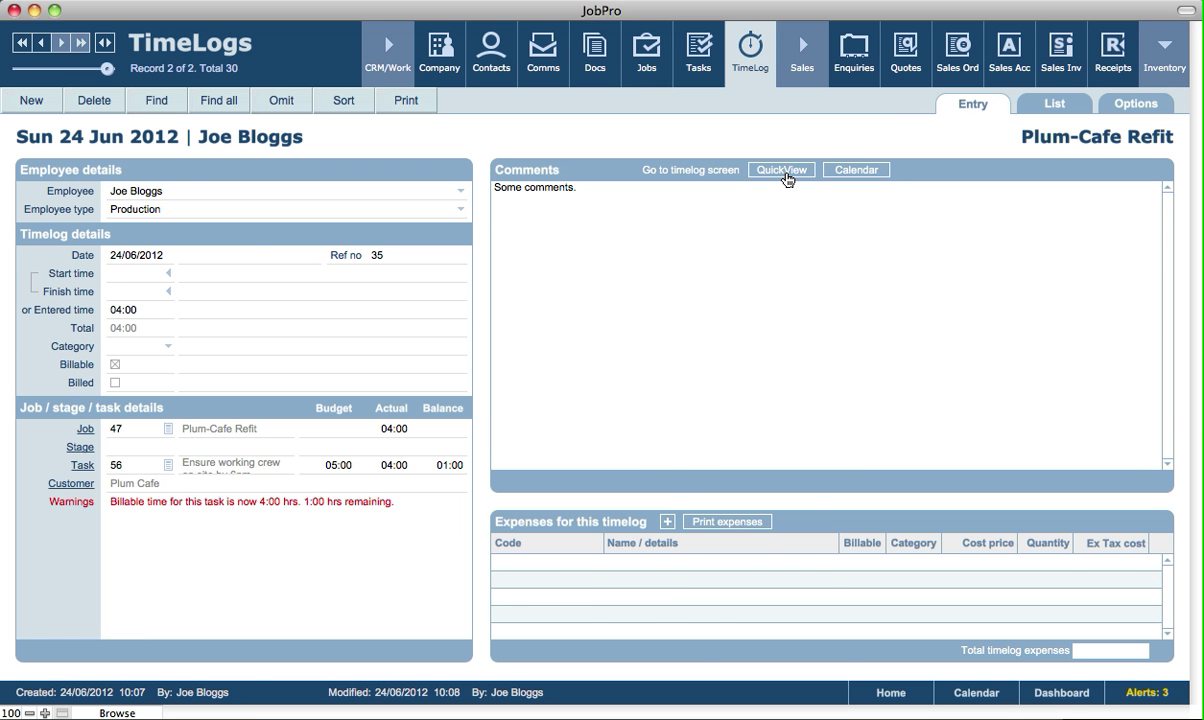
pyautogui.click(786, 174)
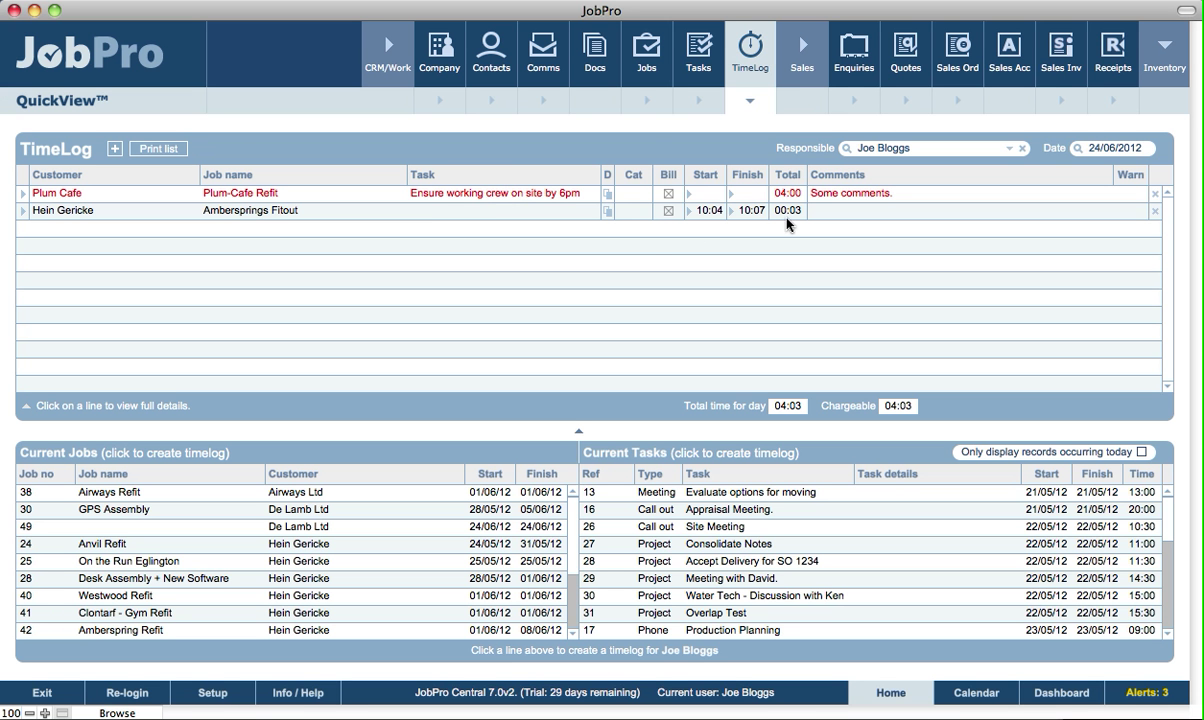
pyautogui.click(115, 151)
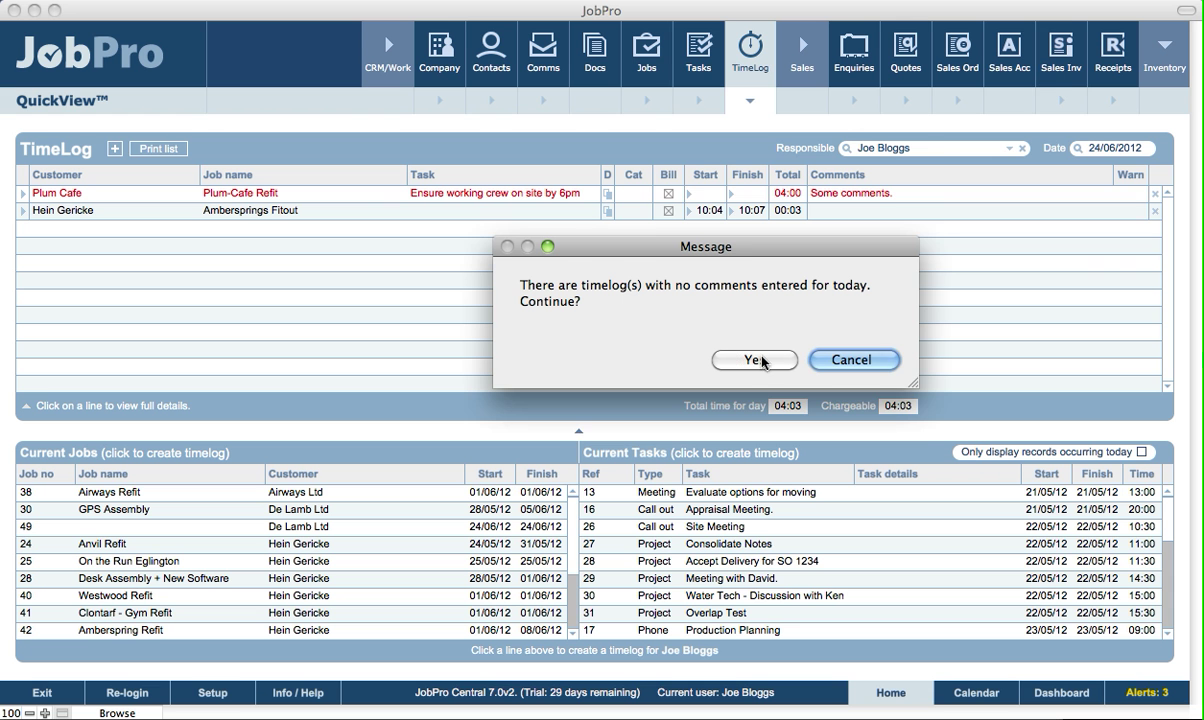
pyautogui.moveTo(746, 247); pyautogui.dragTo(747, 266)
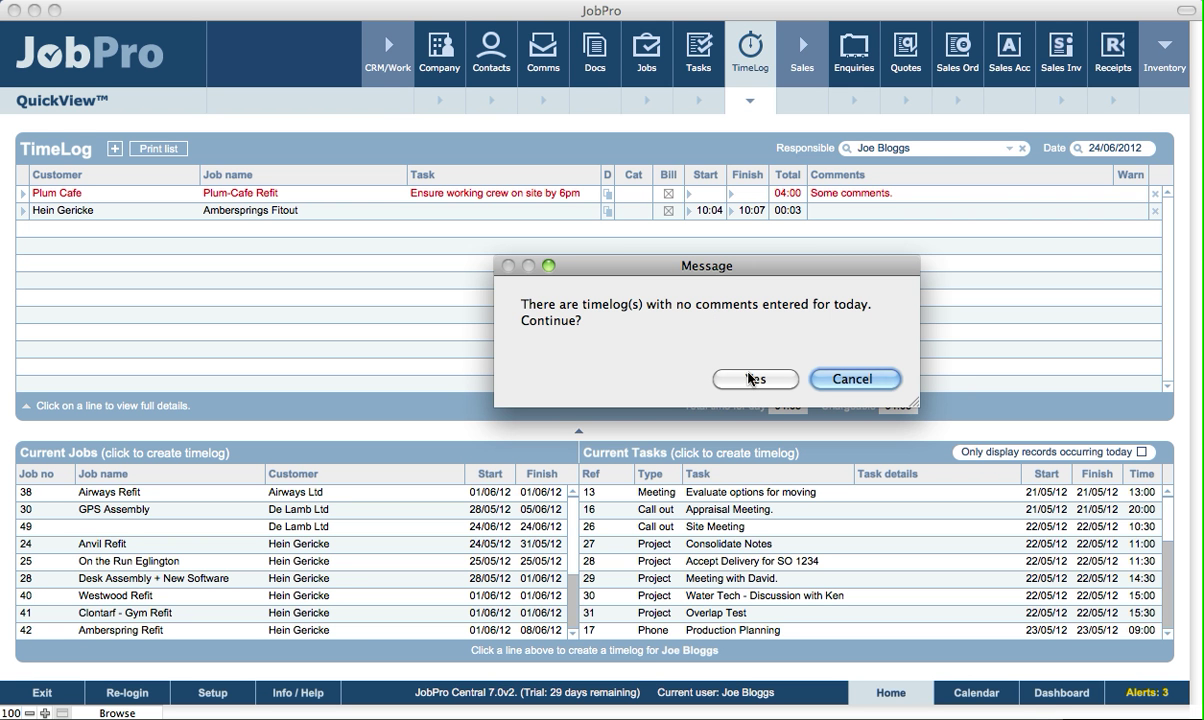
pyautogui.click(815, 379)
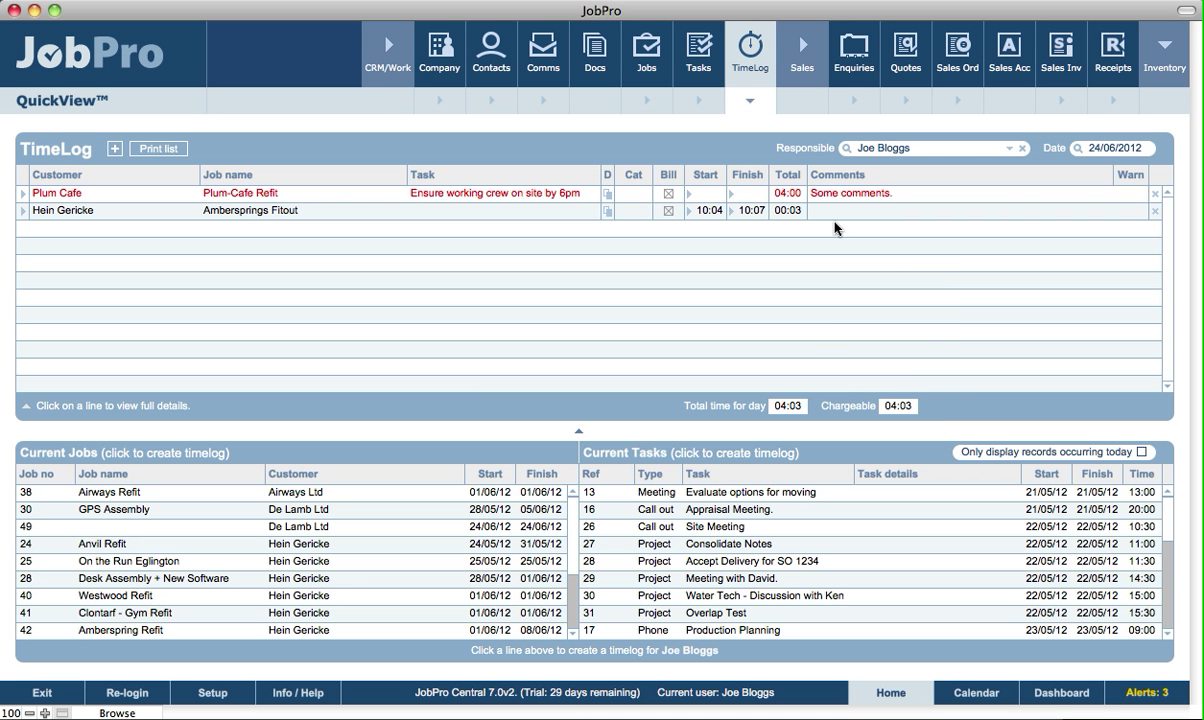
# Step: Add the comment "More comments." to the Ambersprings Fitout timelog
pyautogui.click(847, 213)
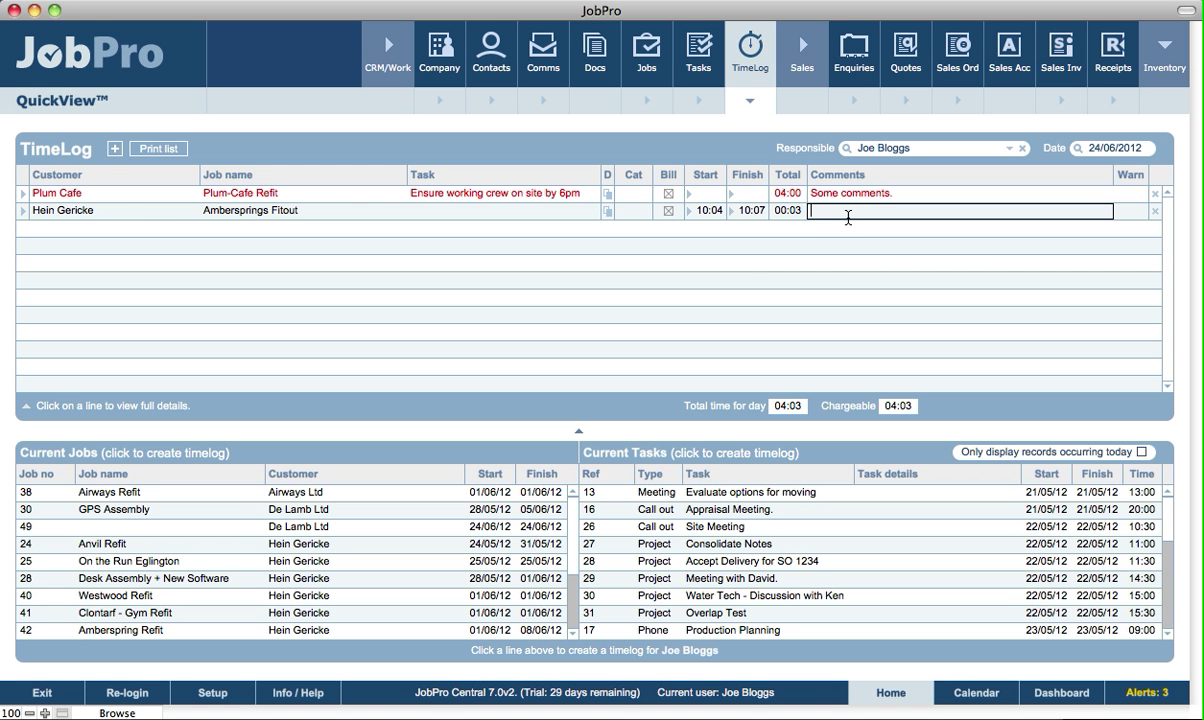
pyautogui.write('More comments.')
pyautogui.click(610, 137)
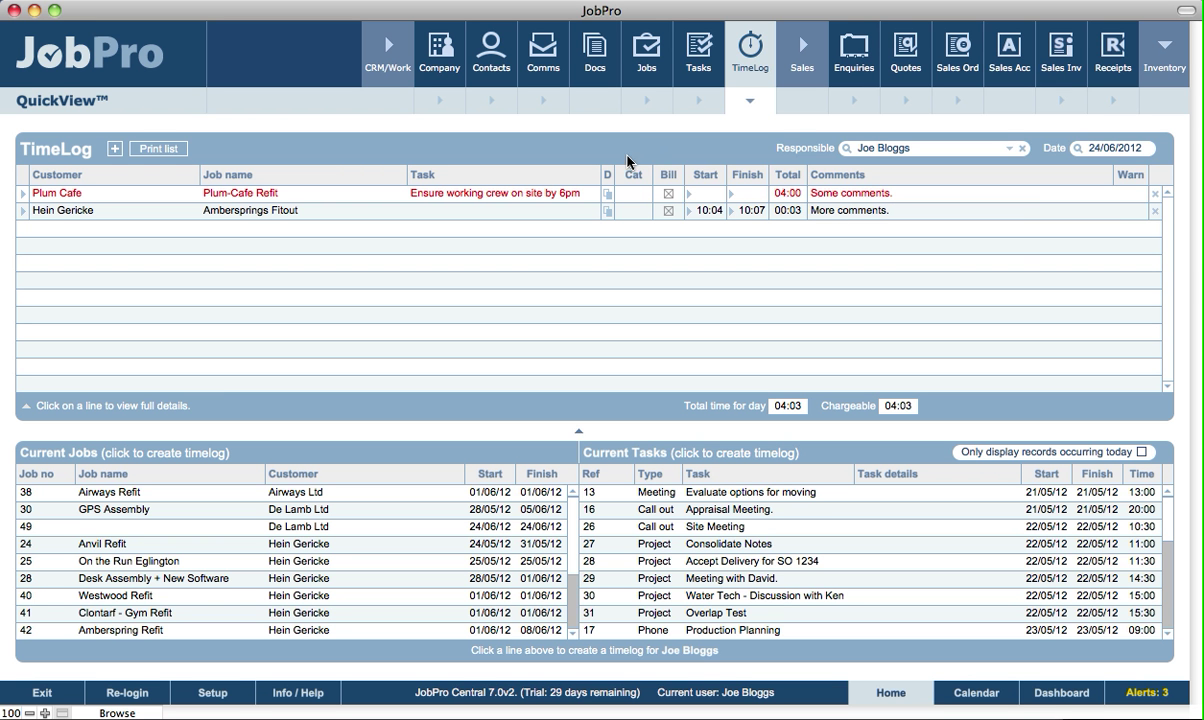
# Step: Create a blank timelog from QuickView and set its start time to 10:04 in the day's list
pyautogui.click(113, 154)
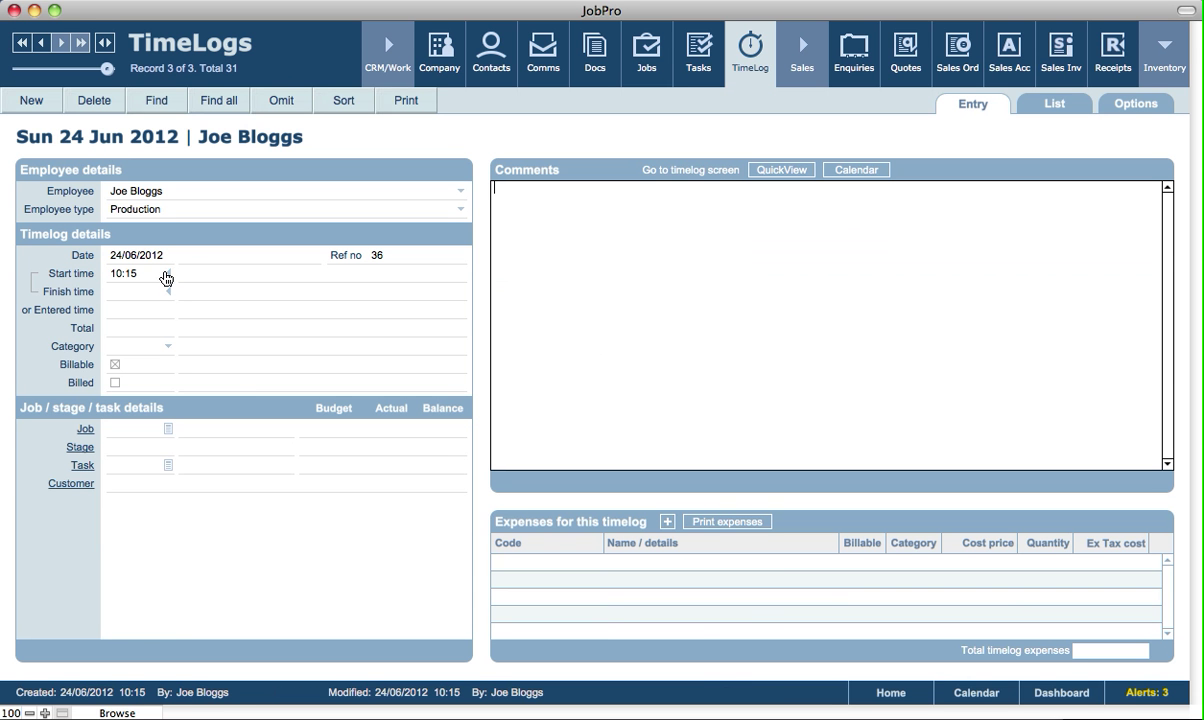
pyautogui.click(793, 175)
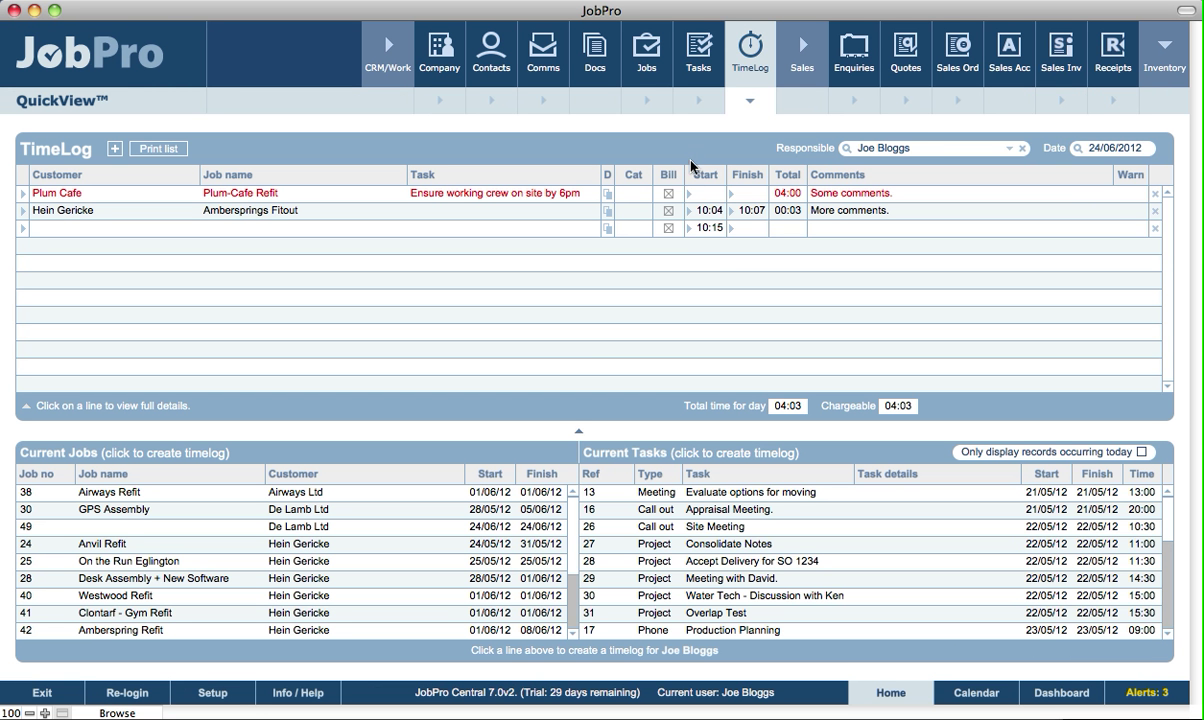
pyautogui.click(709, 231)
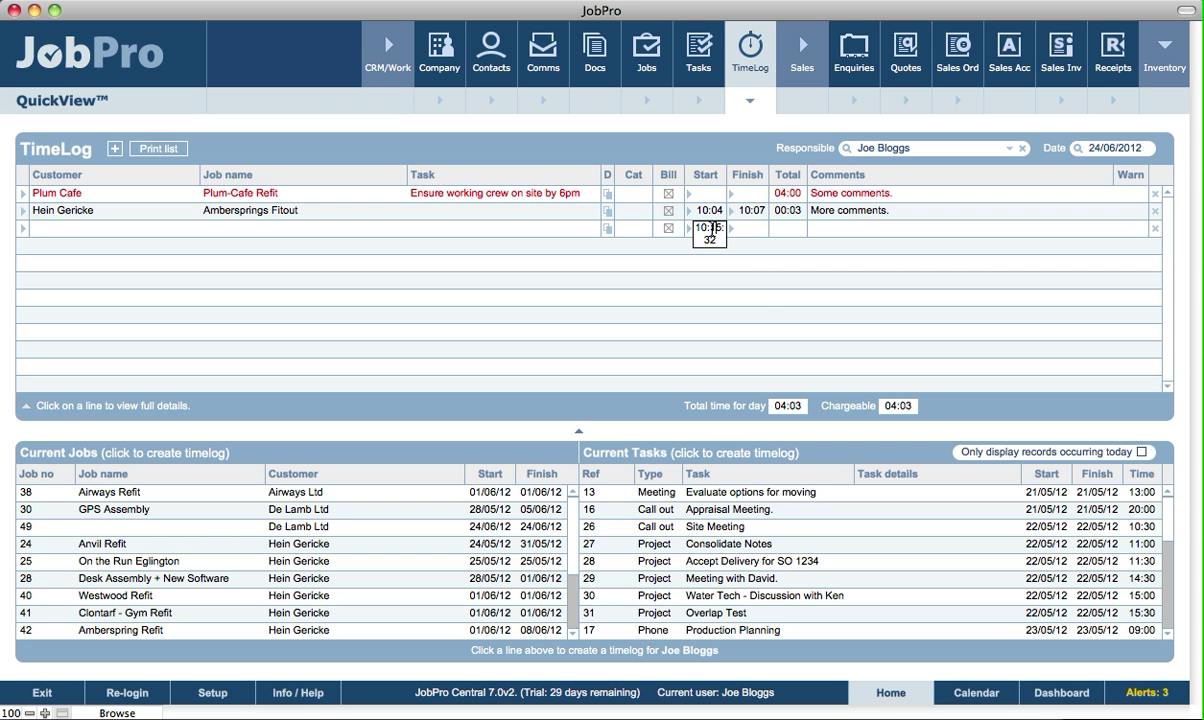
pyautogui.write('10:04')
pyautogui.click(682, 160)
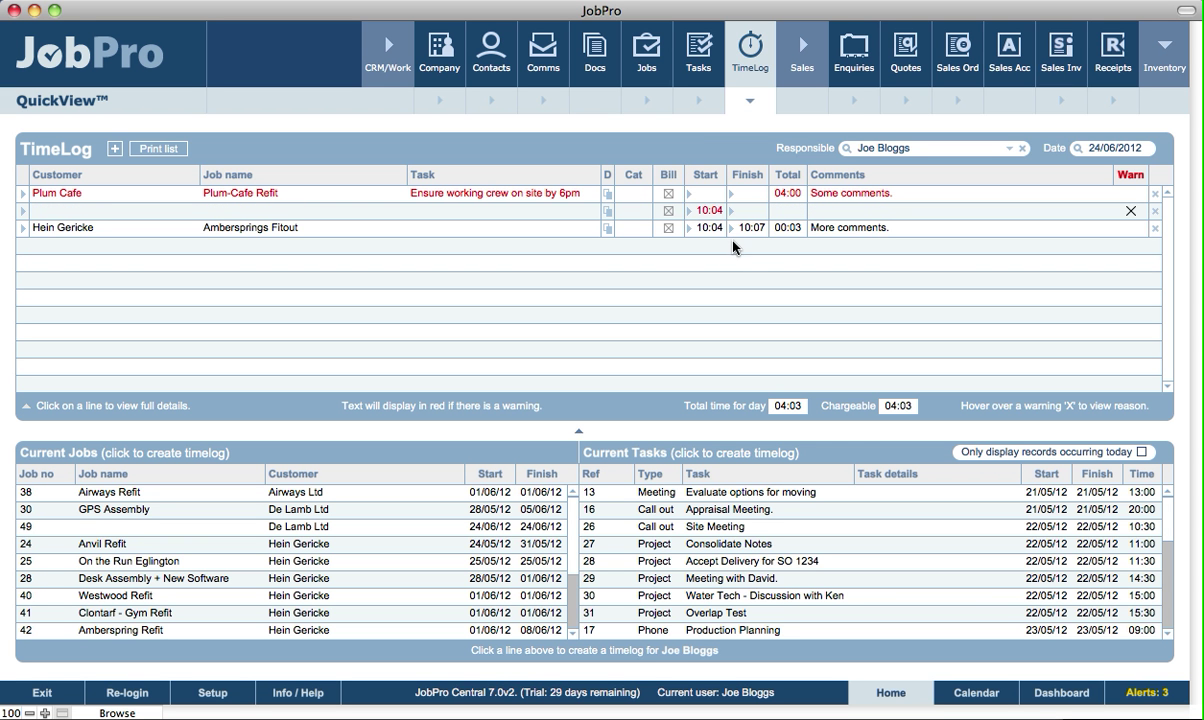
# Step: Set the blank timelog's finish time to 11:00 and read the warning reason on the Ambersprings Fitout timelog
pyautogui.click(747, 211)
pyautogui.write('11')
pyautogui.click(757, 140)
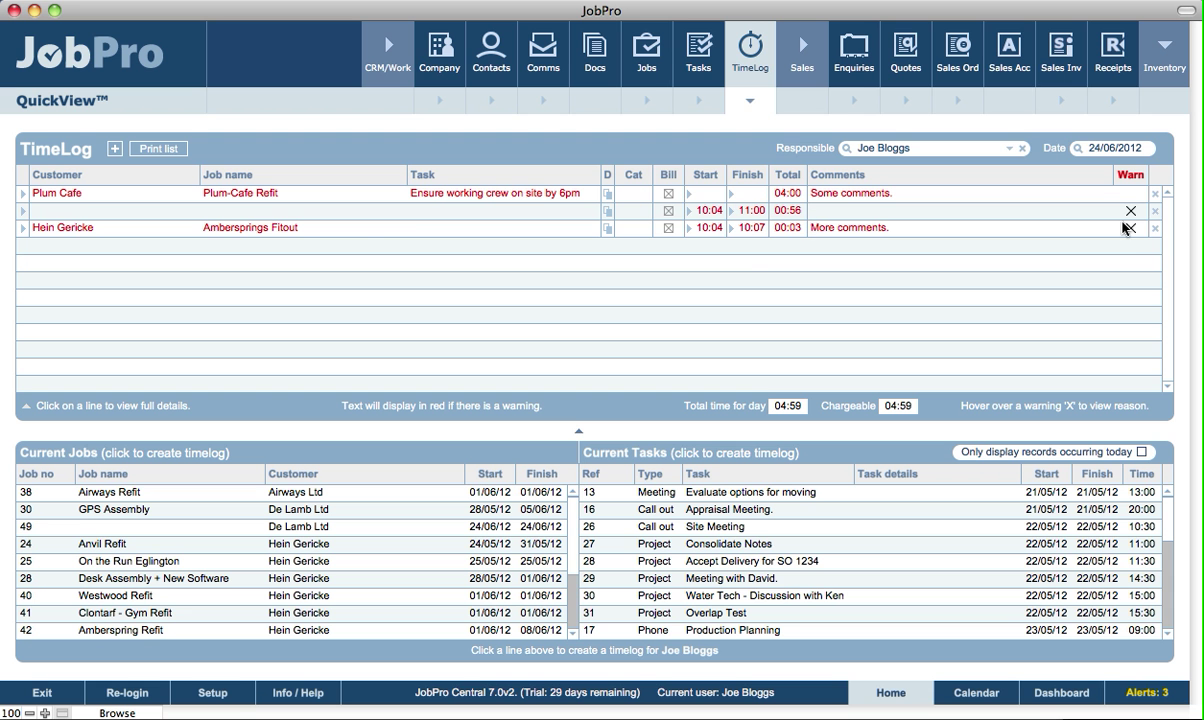
pyautogui.moveTo(1133, 232)
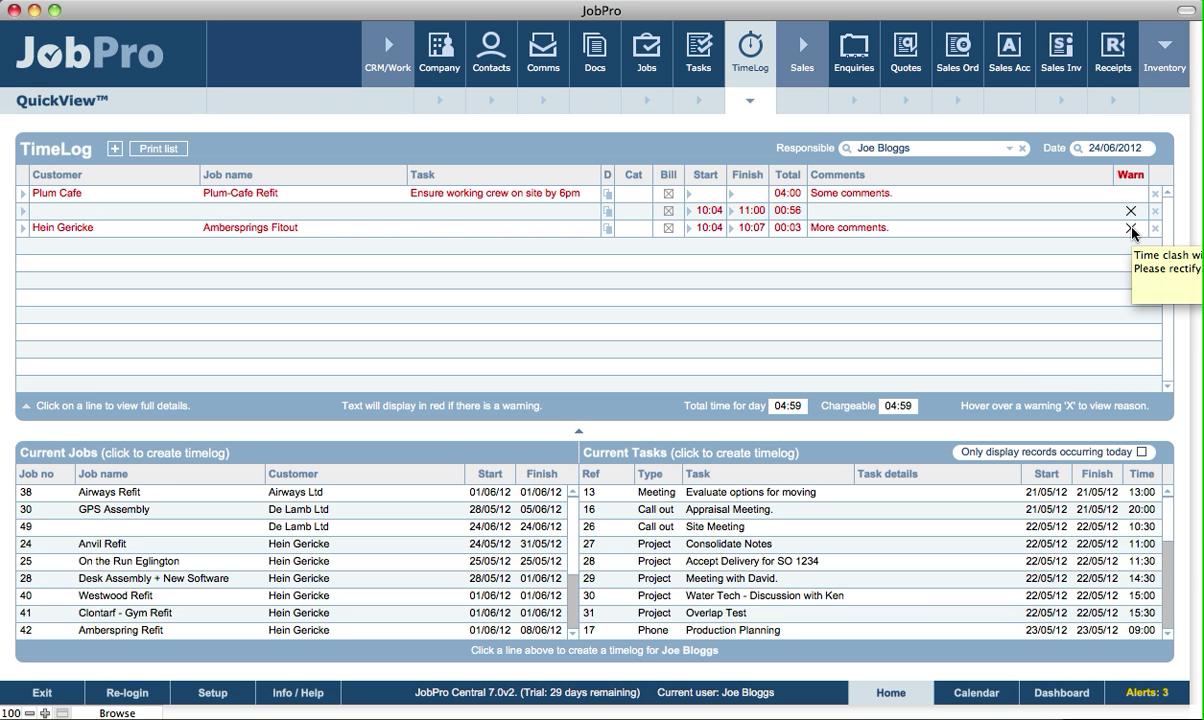
# Step: Set the blank timelog's start time to 10:10
pyautogui.click(710, 213)
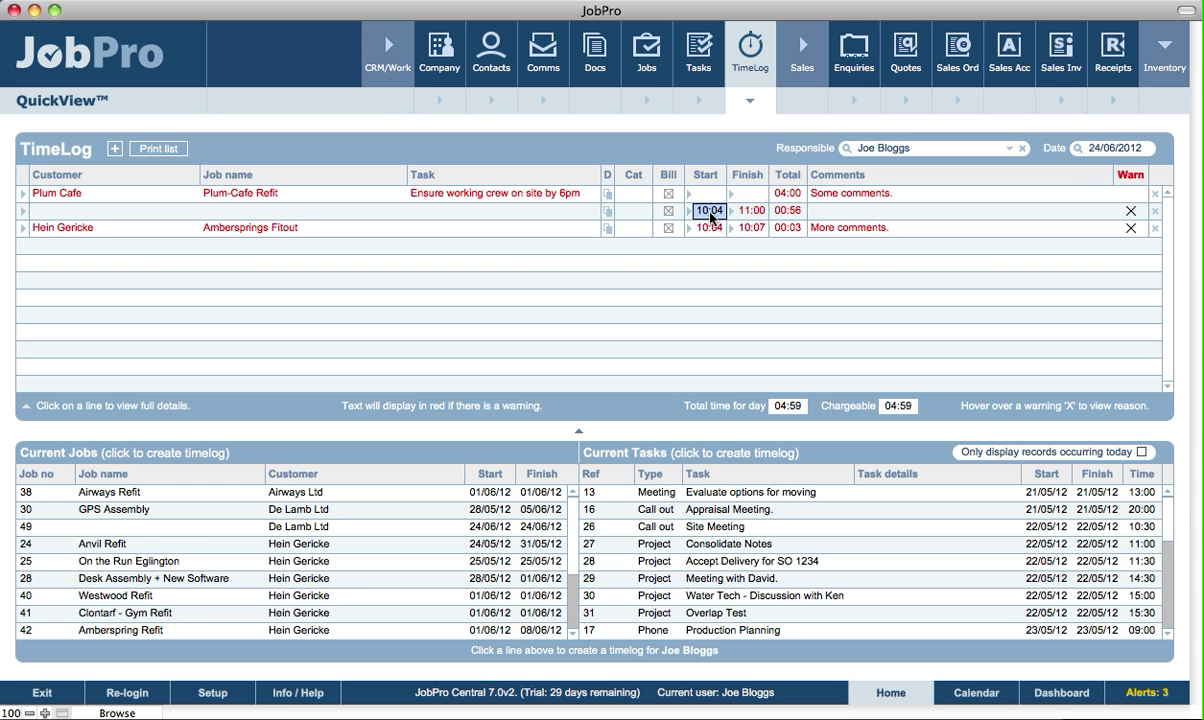
pyautogui.doubleClick(714, 214)
pyautogui.click(717, 158)
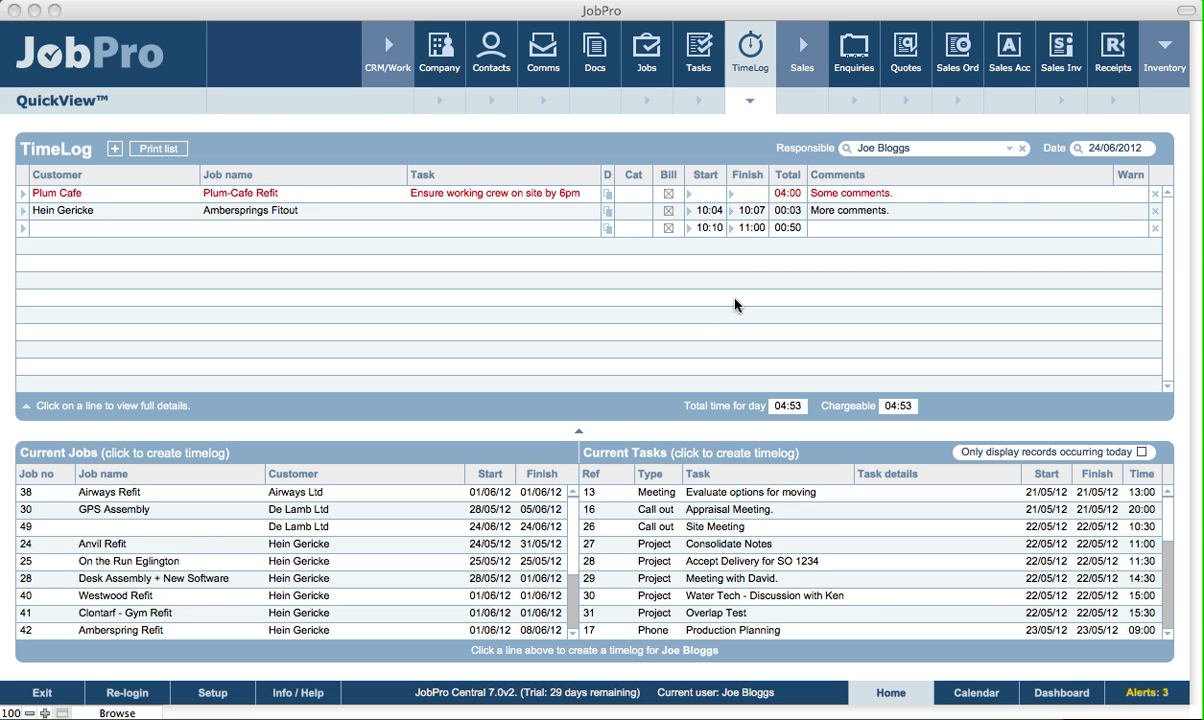
# Step: Set the blank timelog's finish time to 10:08, before its start time, and view the reason for the warning
pyautogui.click(754, 228)
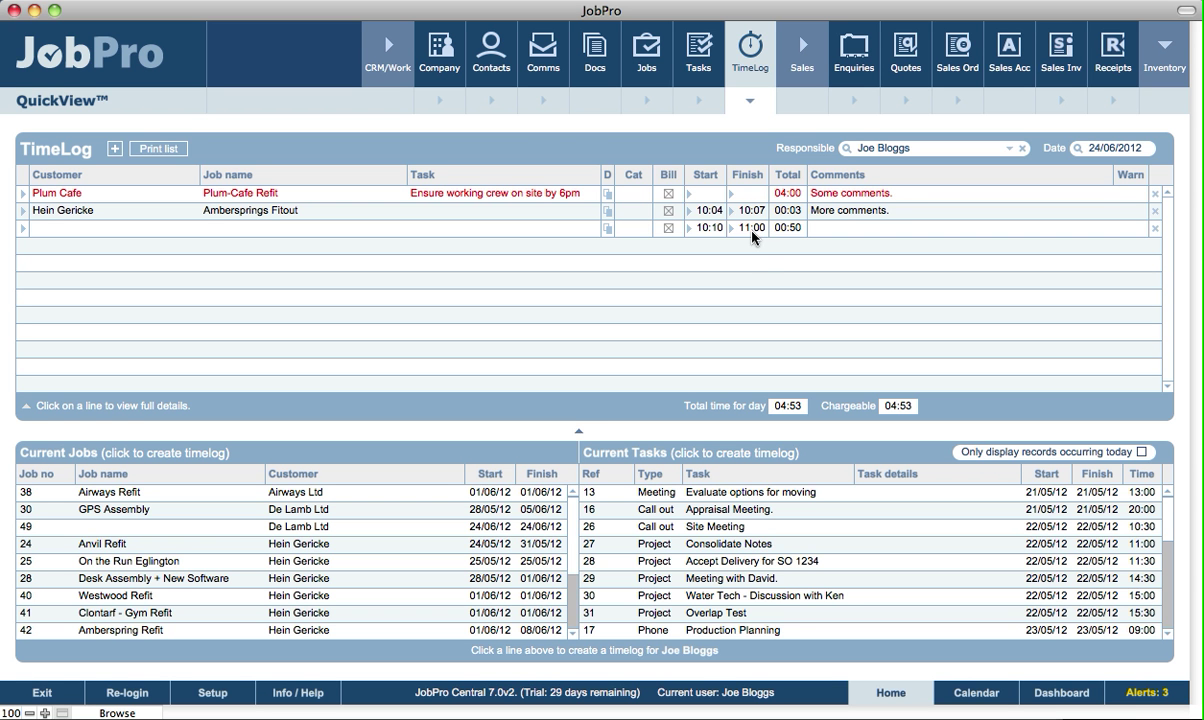
pyautogui.click(753, 229)
pyautogui.write('10:08')
pyautogui.click(739, 244)
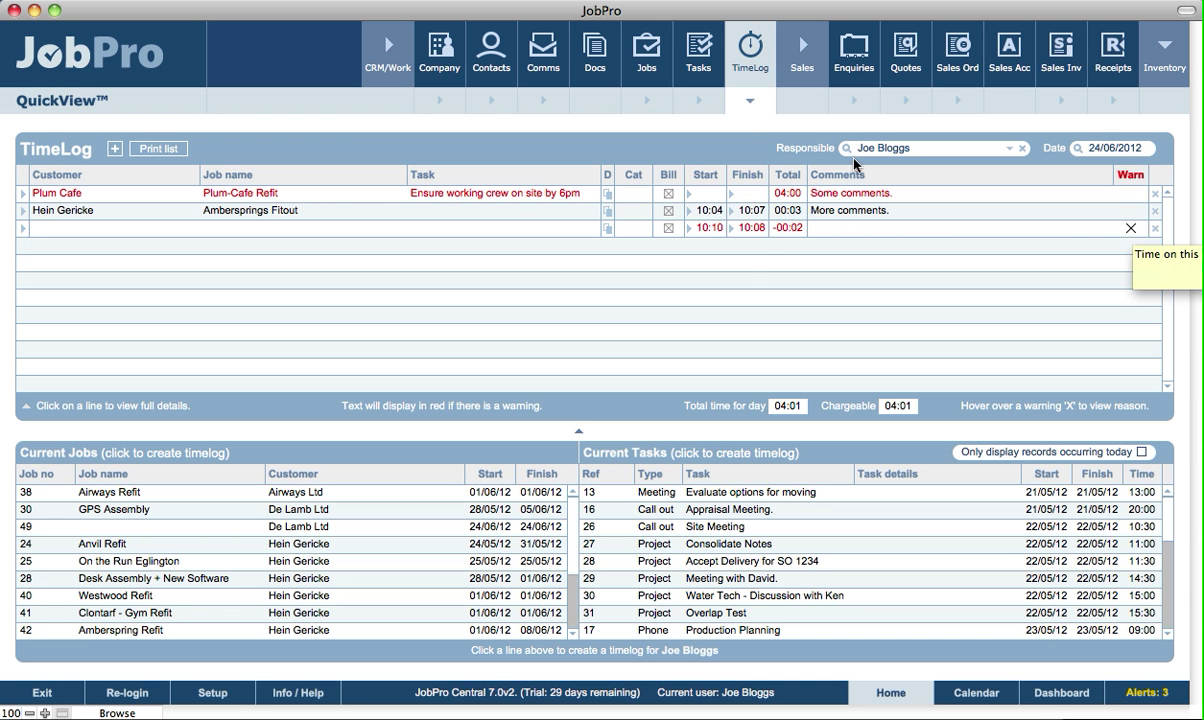
# Step: Set the blank timelog's finish time back to 11:00
pyautogui.click(755, 228)
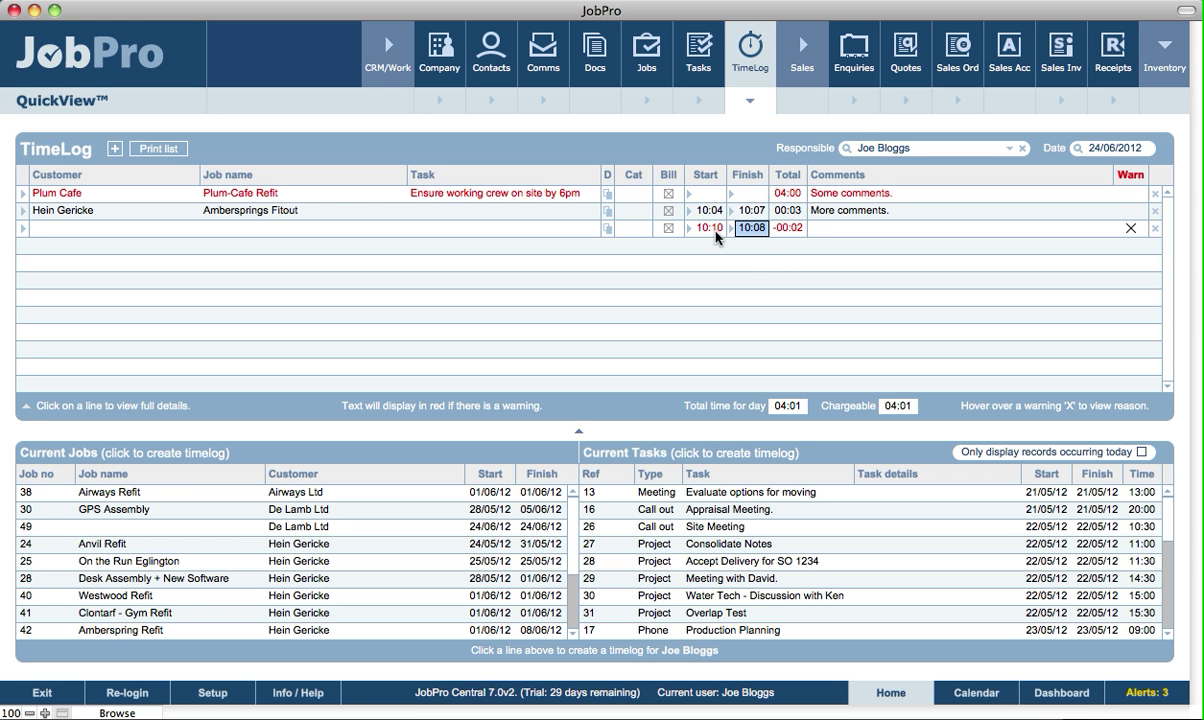
pyautogui.write('11')
pyautogui.press('Return')
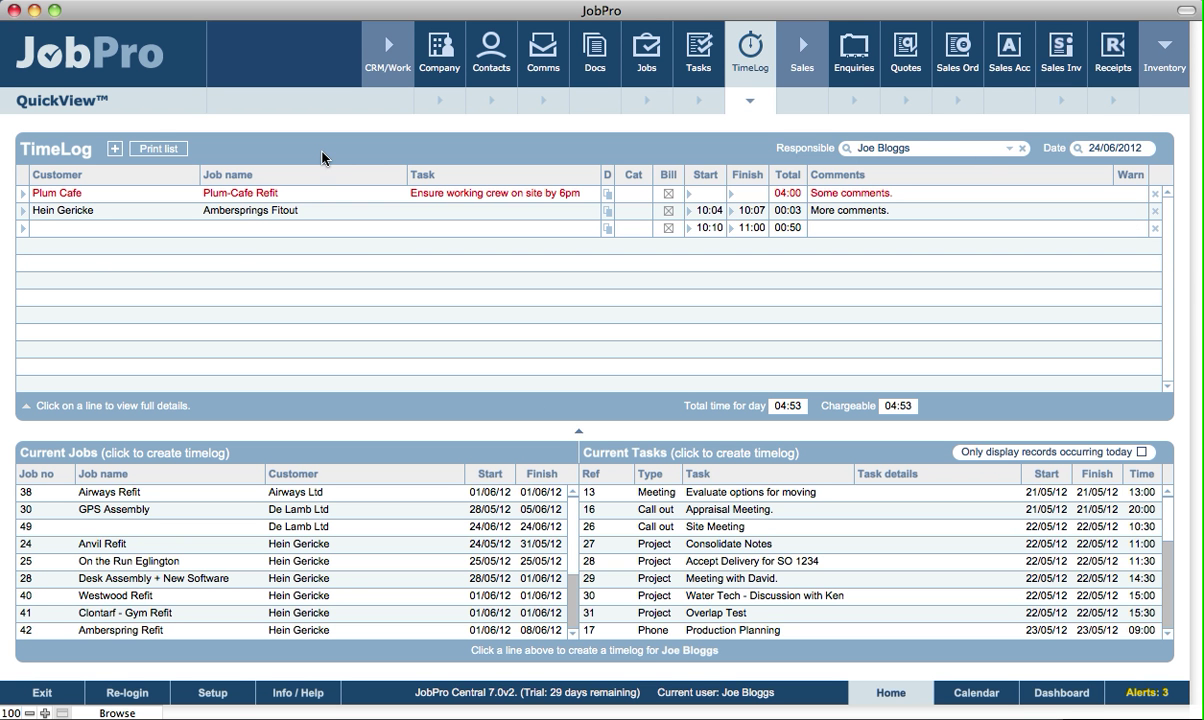
# Step: Open the stages of the Ambersprings Fitout job, add a stage without filling in its details, and return to the job
pyautogui.click(235, 215)
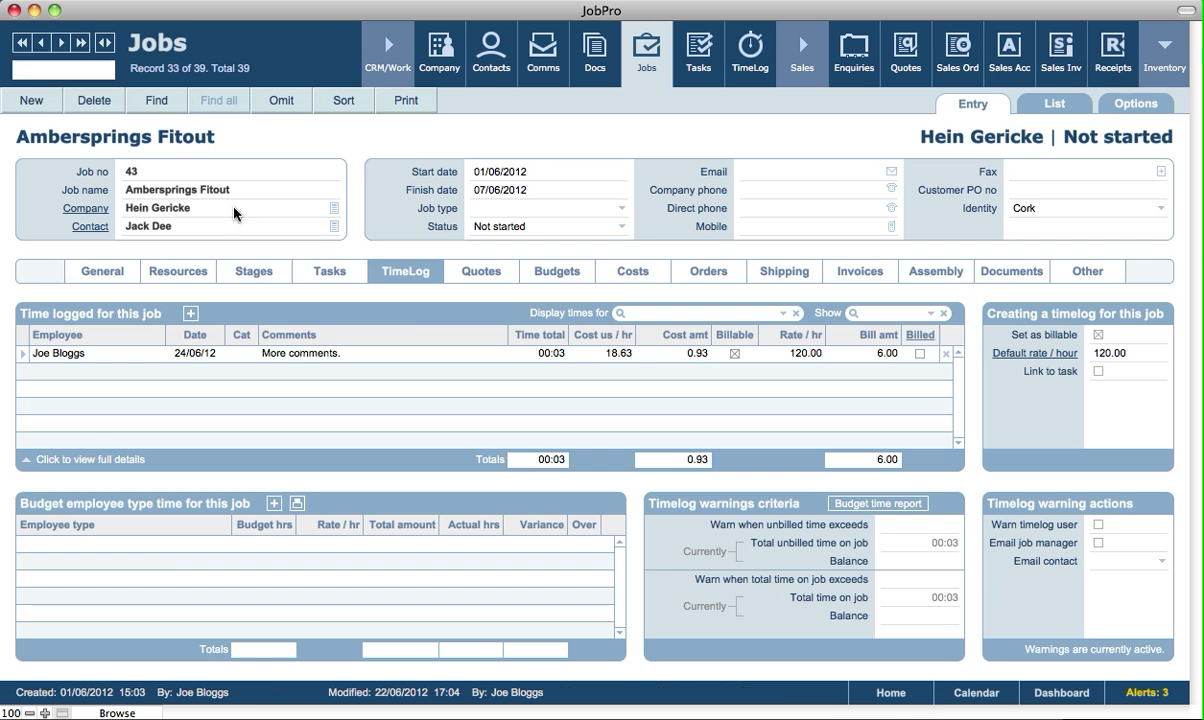
pyautogui.click(264, 275)
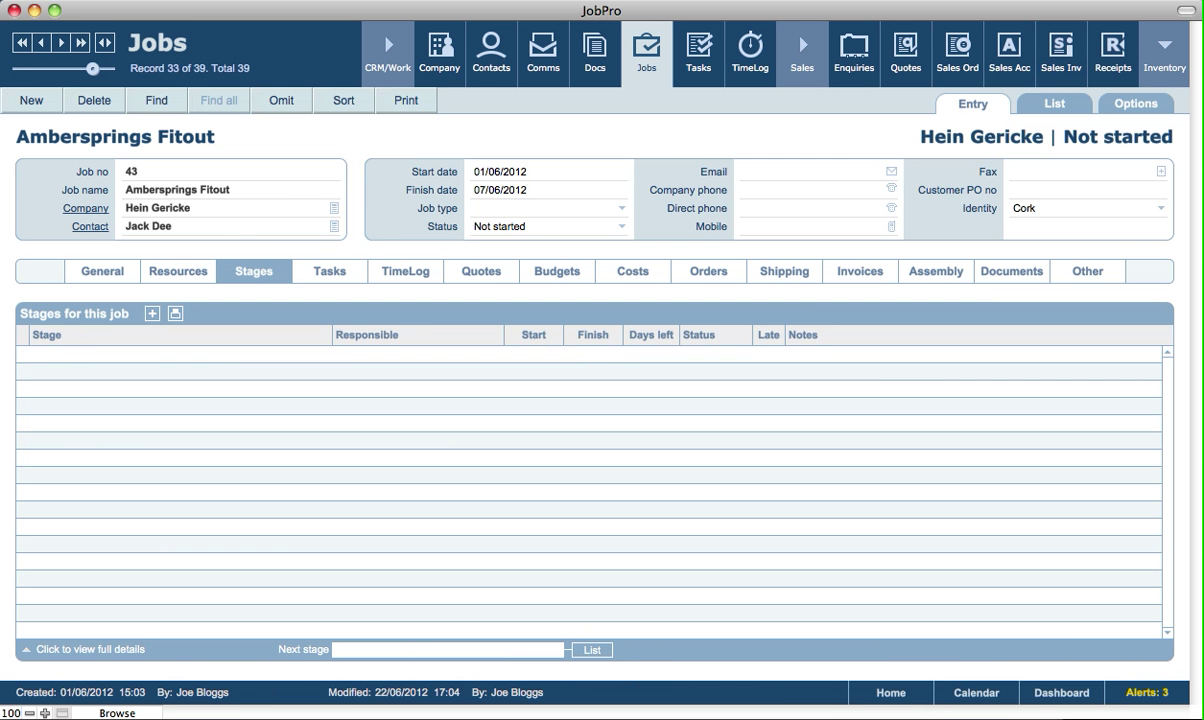
pyautogui.click(151, 316)
pyautogui.click(151, 316)
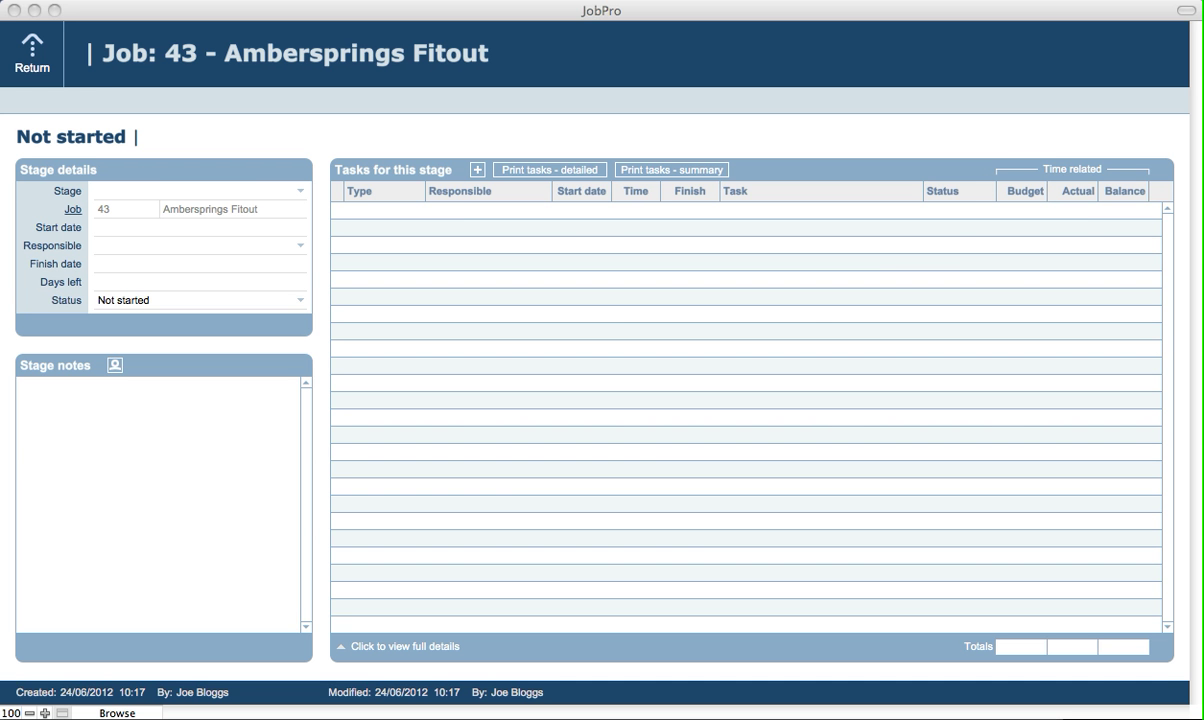
pyautogui.click(27, 47)
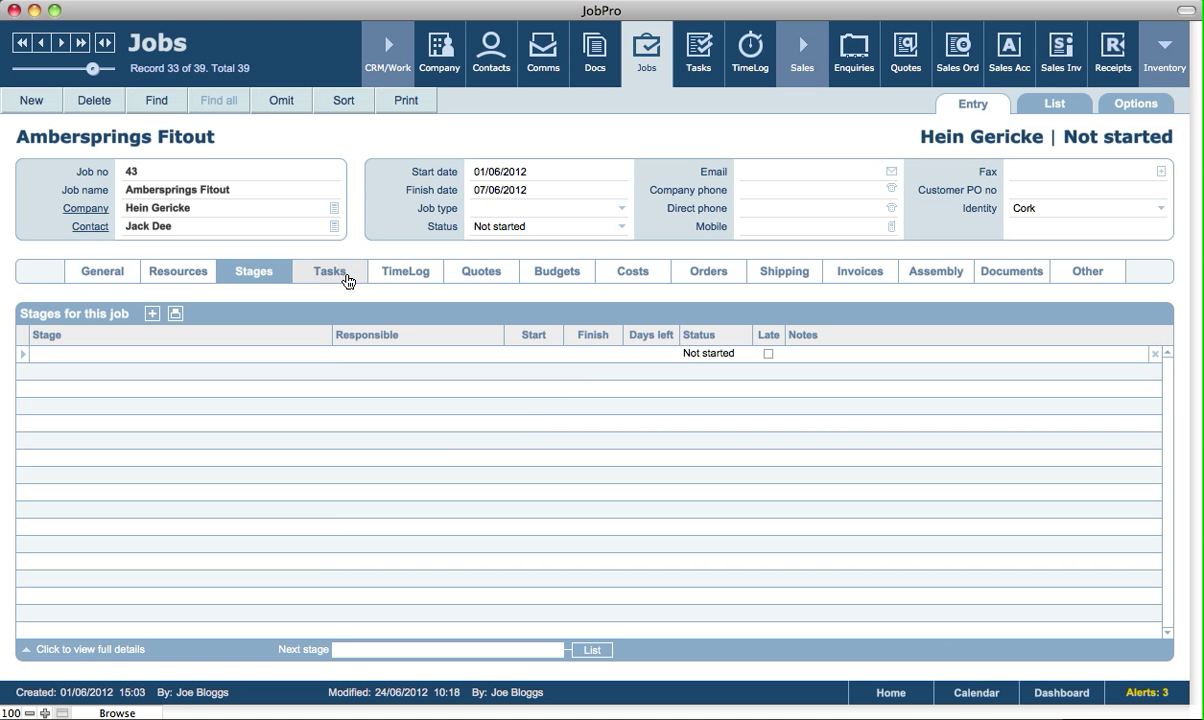
# Step: View the Ambersprings Fitout job's task section with its time report options, and return to the QuickView timelogs
pyautogui.click(348, 280)
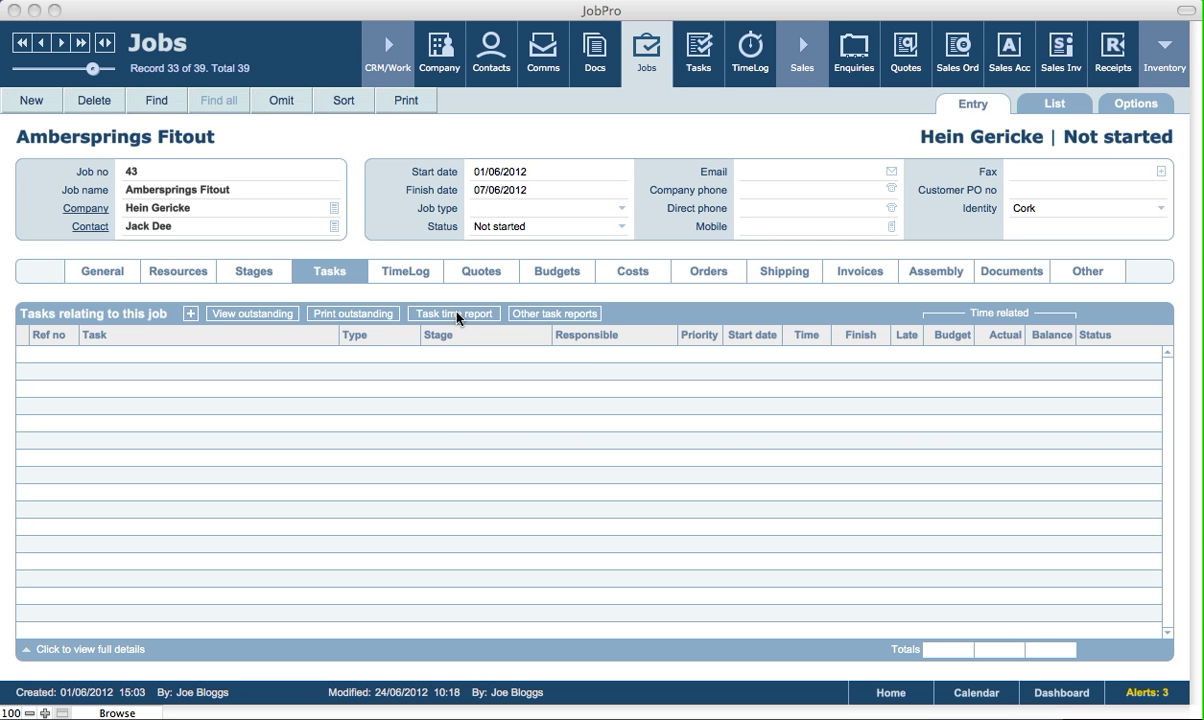
pyautogui.click(468, 343)
pyautogui.click(660, 138)
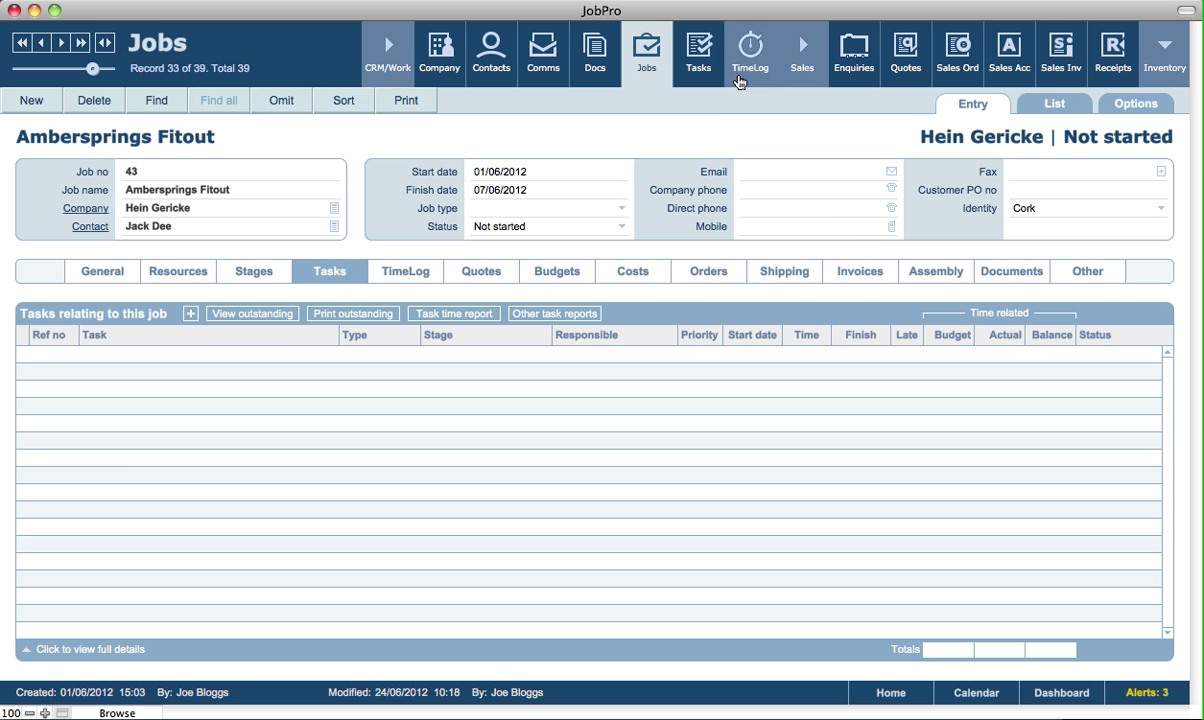
pyautogui.click(875, 703)
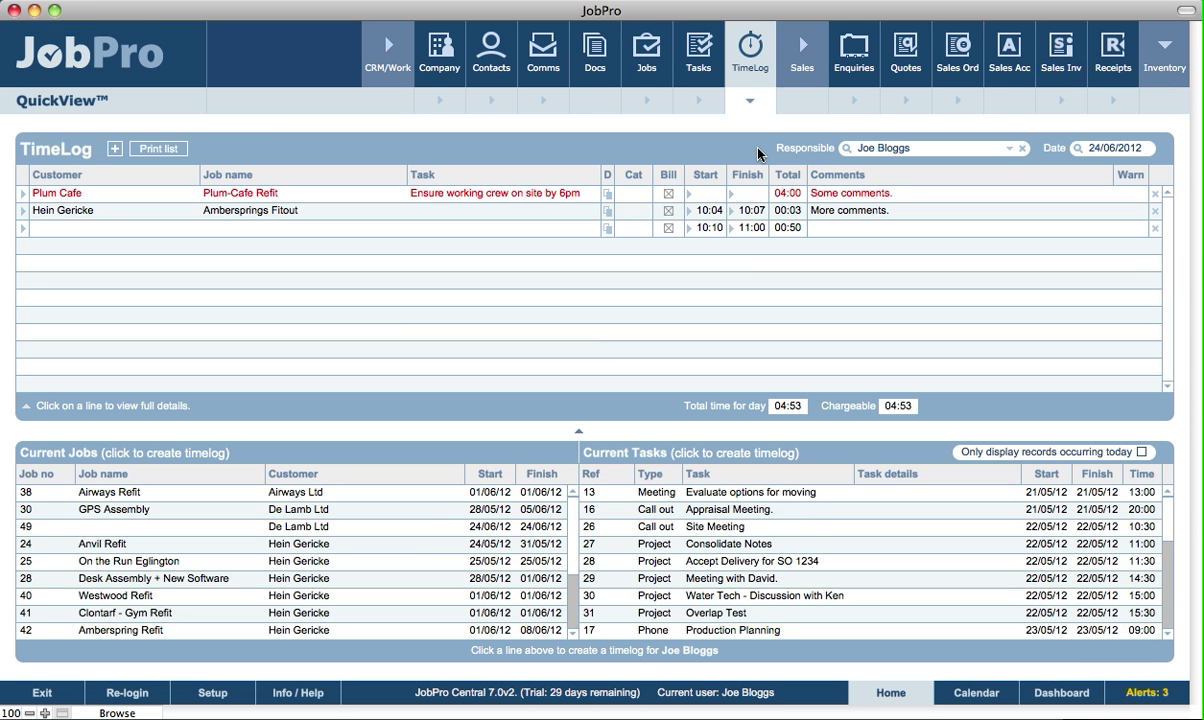